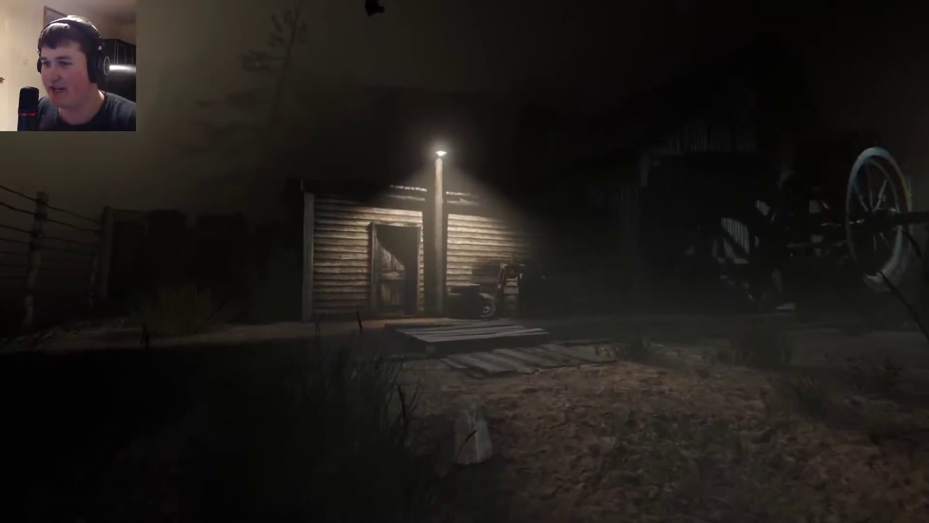
pyautogui.press('w')
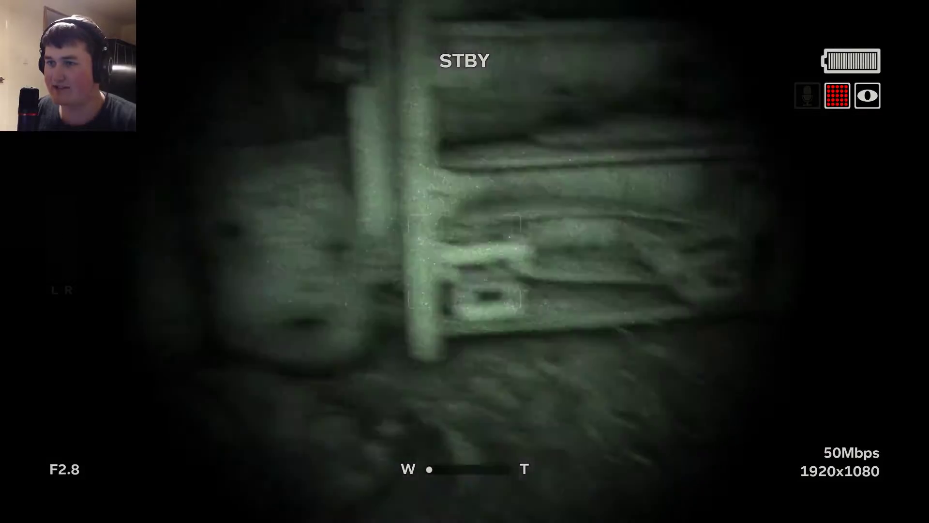
# - Walk through the lit shack and out its far doorway
pyautogui.press('w')
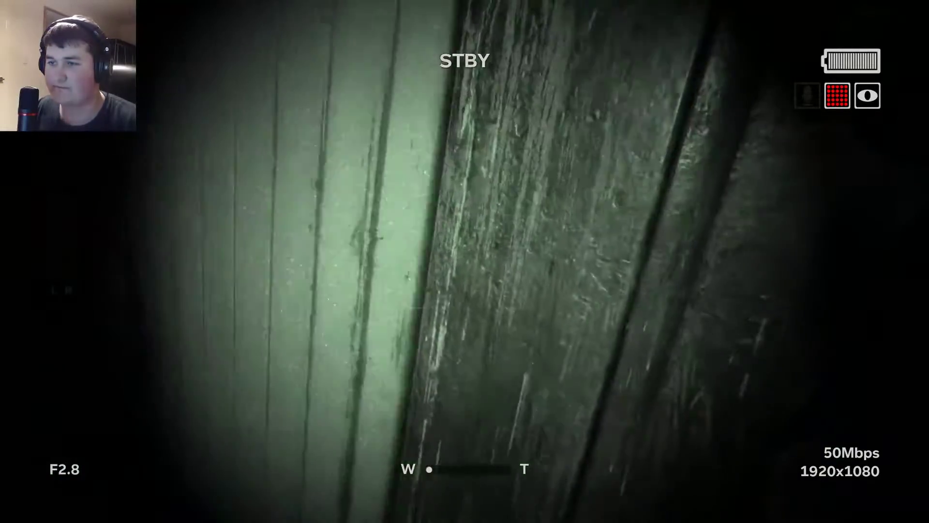
pyautogui.press('w')
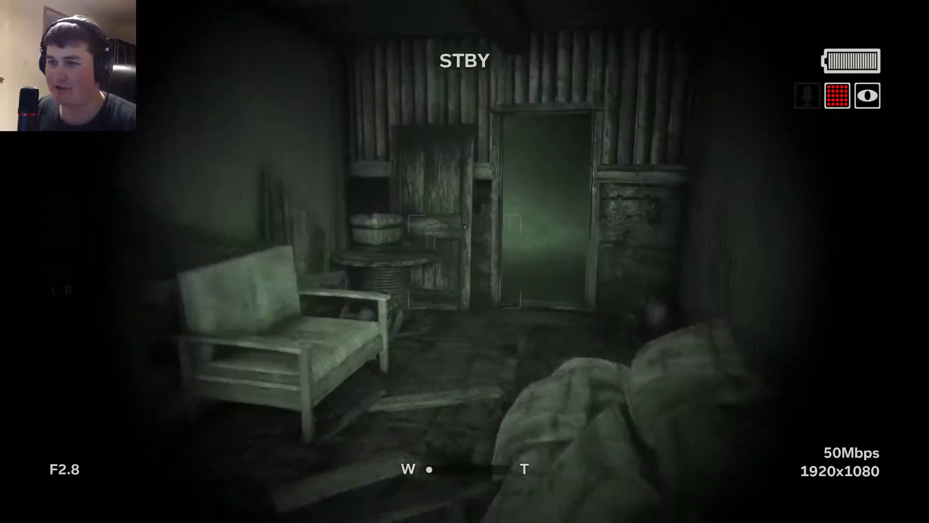
pyautogui.press('w')
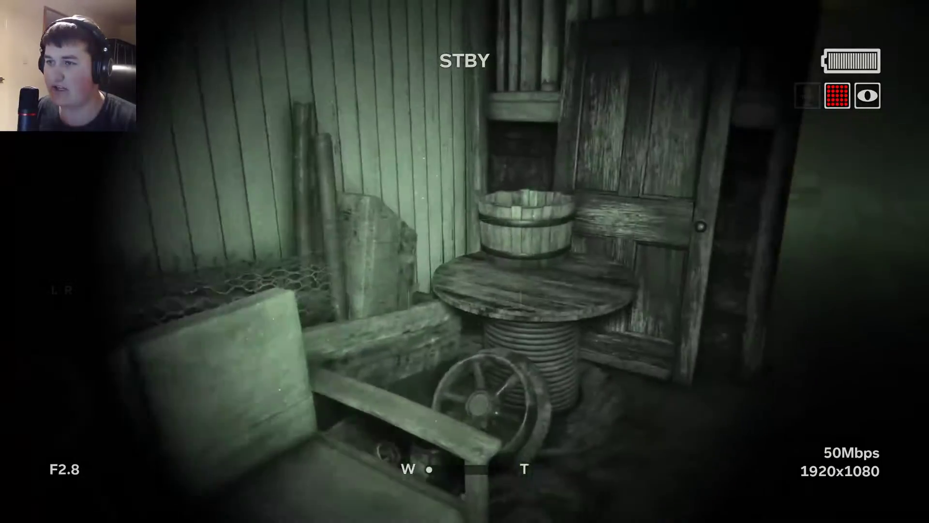
pyautogui.press('w')
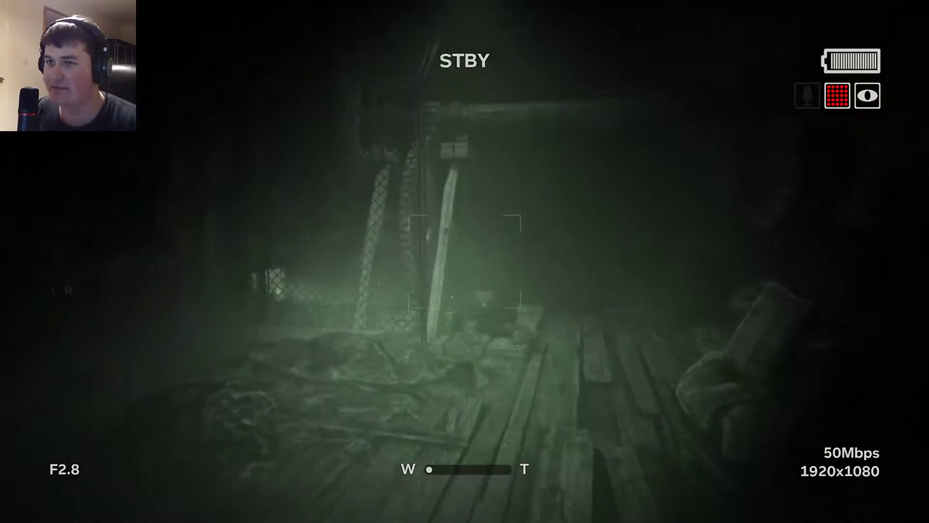
# - Look around outside the shack with the camcorder, checking the fence and floor debris
pyautogui.rightClick(464, 262)
pyautogui.press('w')
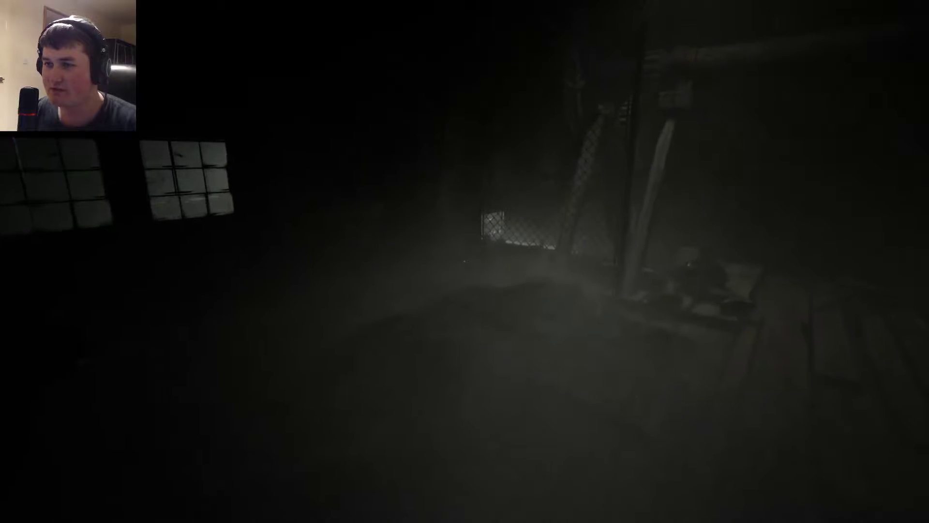
pyautogui.rightClick(465, 262)
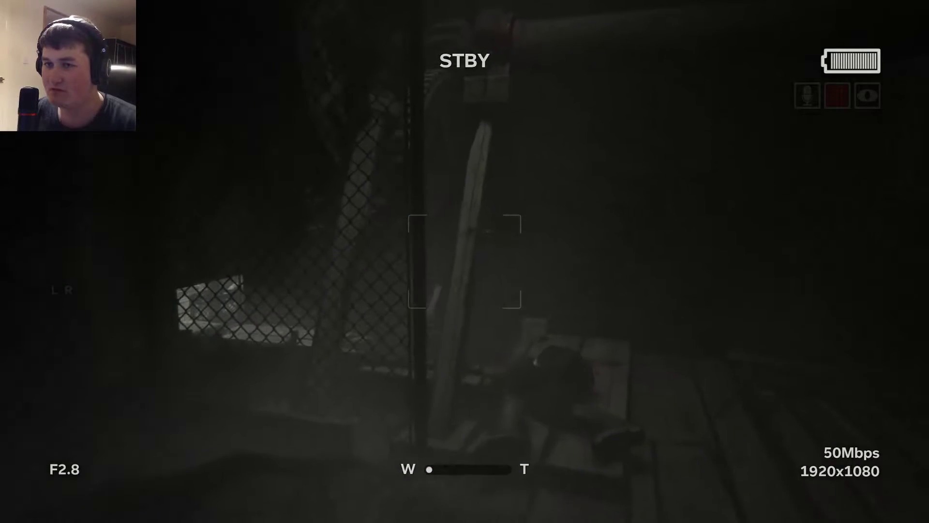
pyautogui.press('w')
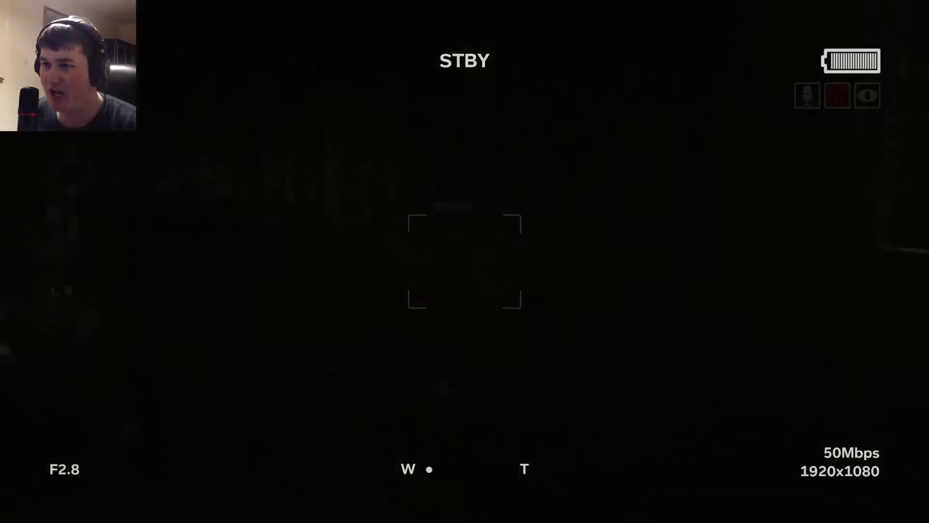
# - Bolt the door shut, using night vision to see it
pyautogui.press('f')
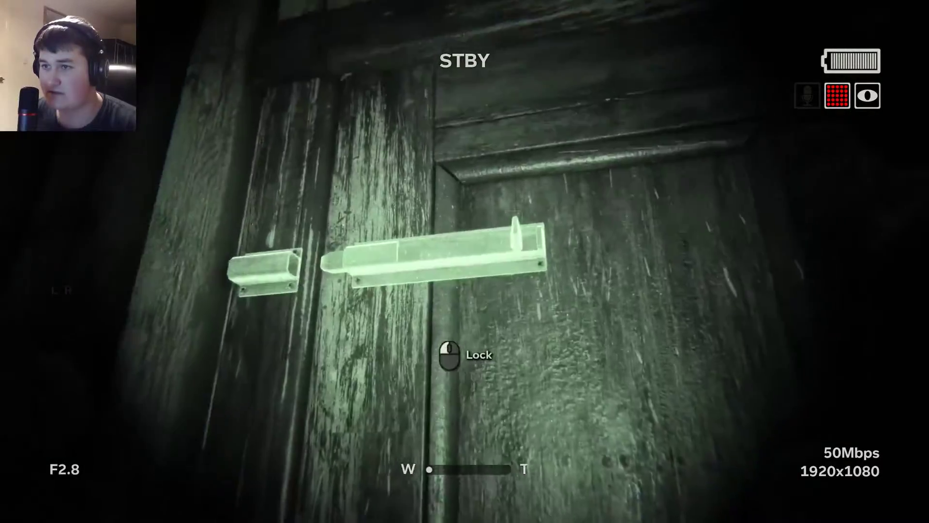
pyautogui.click(465, 261)
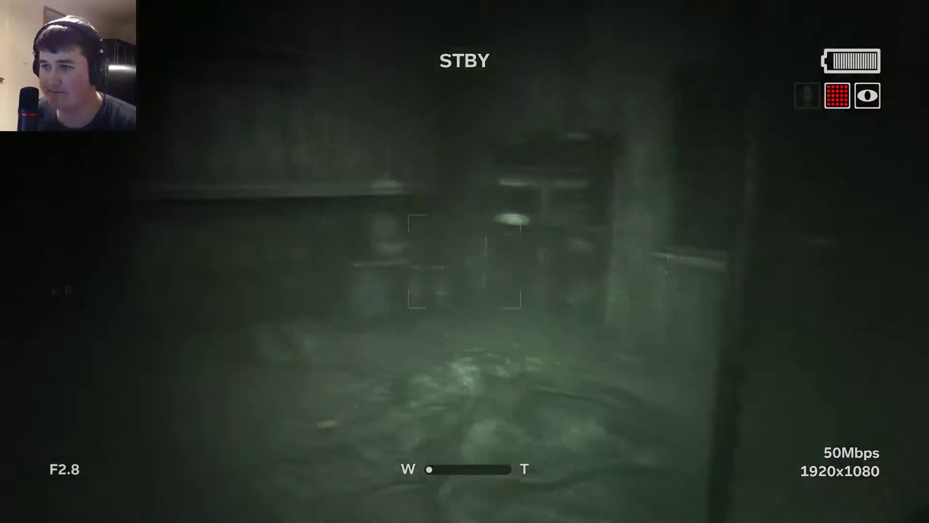
pyautogui.press('f')
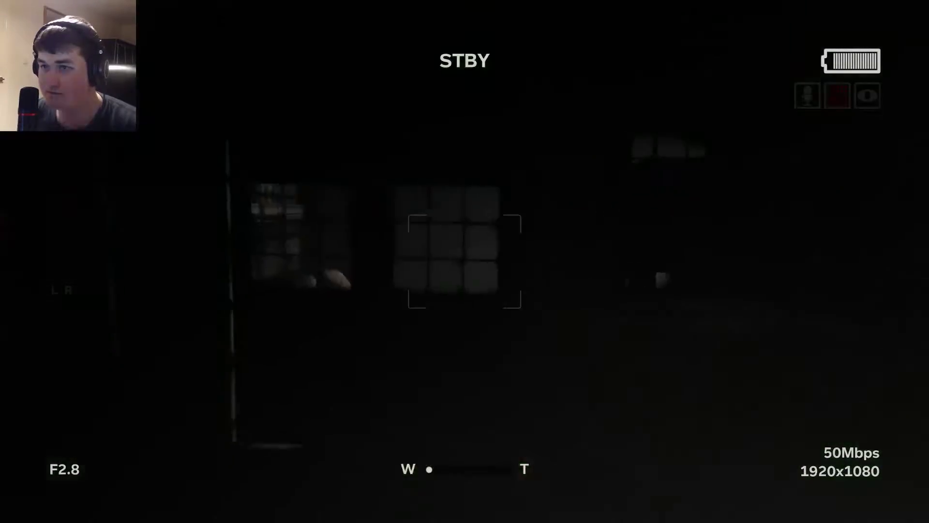
pyautogui.press('f')
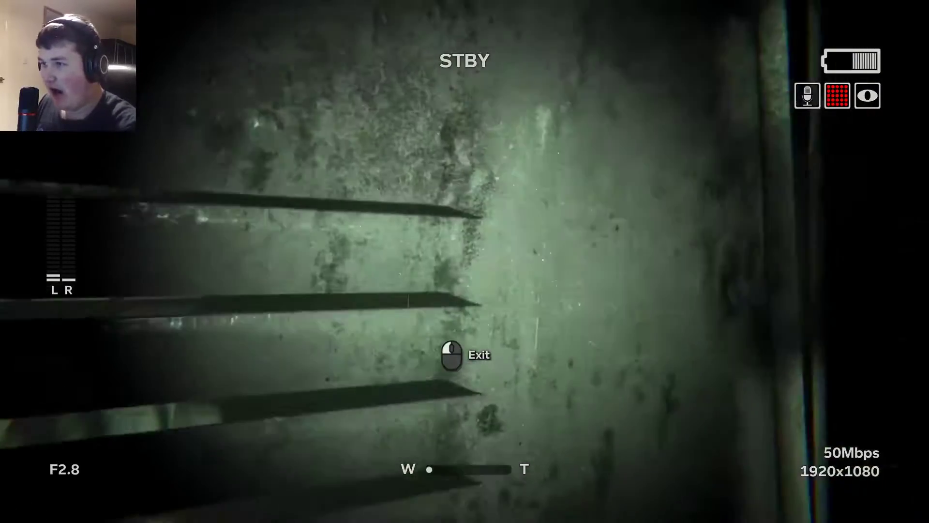
# - Hide inside the locker, toggling night vision while waiting
pyautogui.press('f')
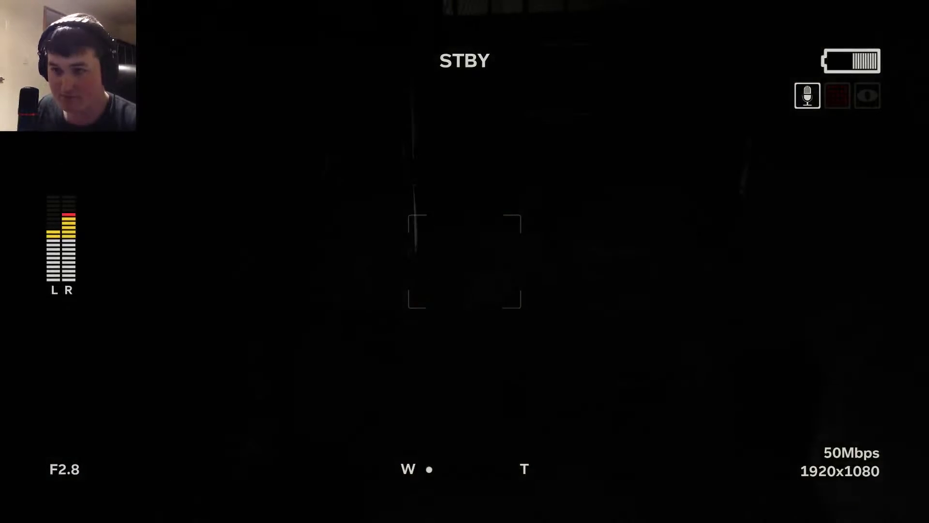
pyautogui.press('f')
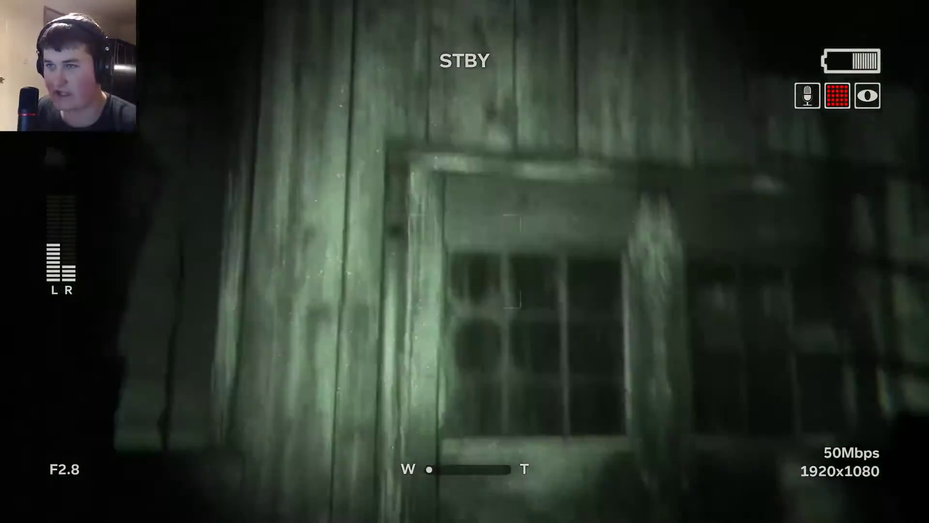
pyautogui.press('f')
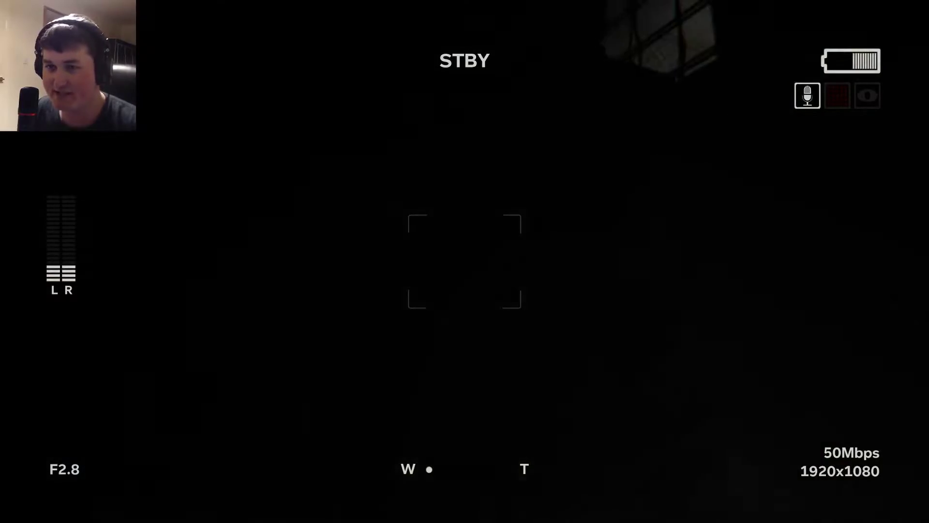
pyautogui.press('f')
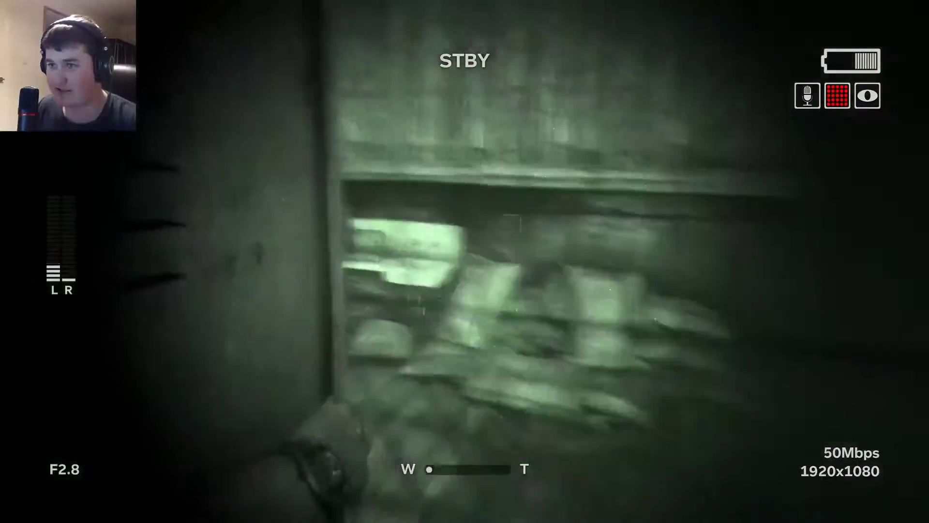
pyautogui.click(465, 261)
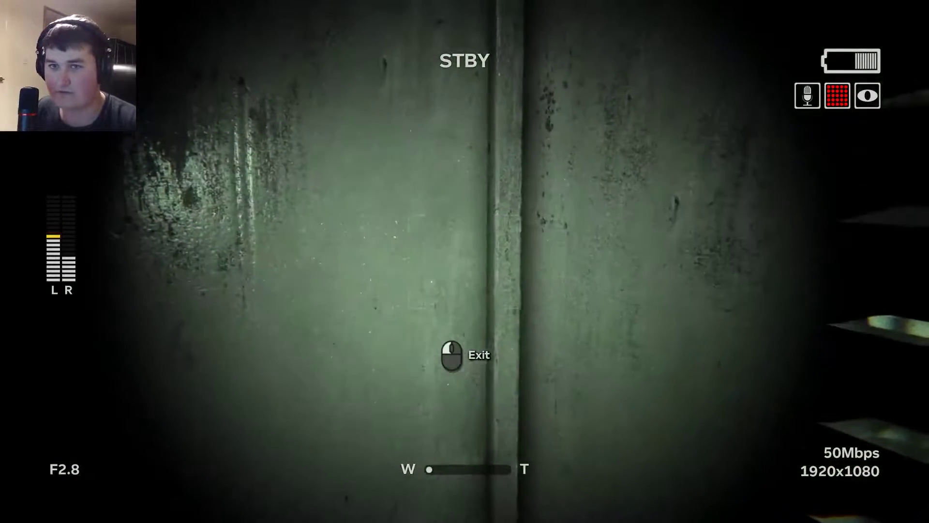
pyautogui.press('f')
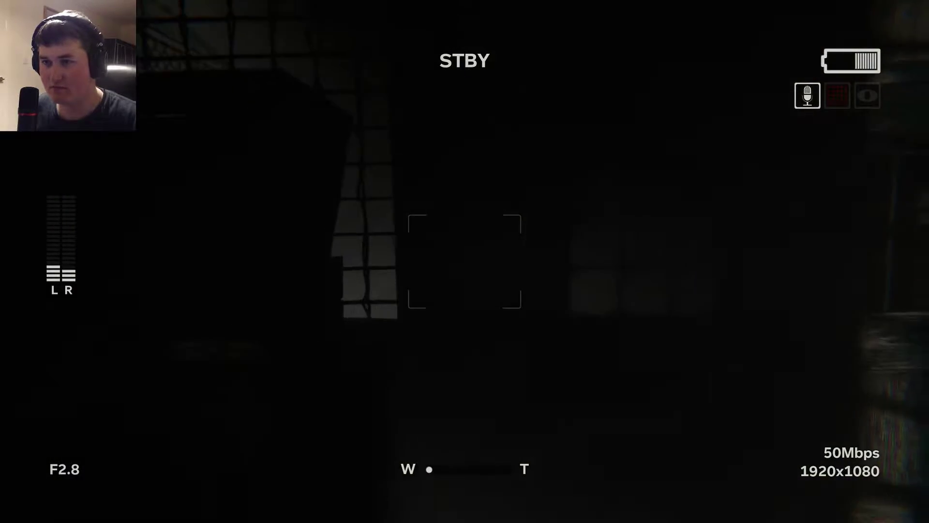
pyautogui.press('f')
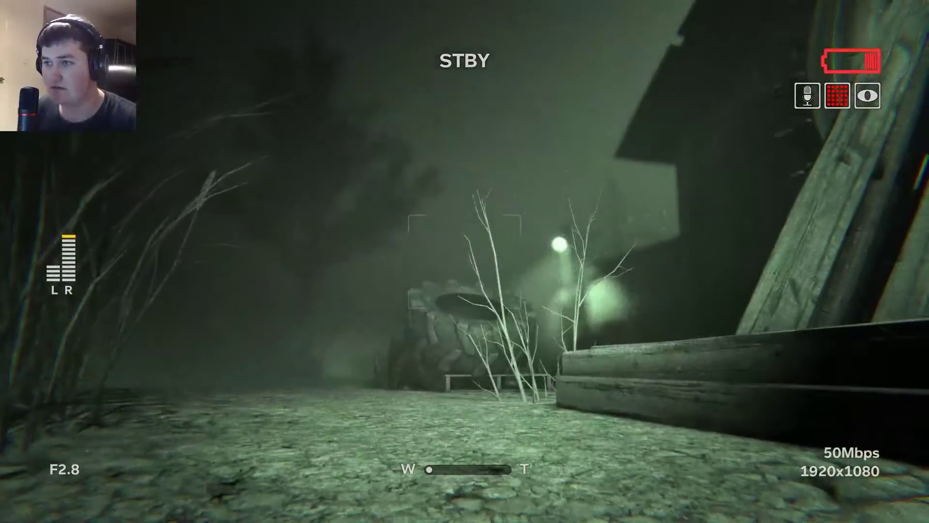
# - Creep around the shed corner into the doorway as the enemy approaches
pyautogui.rightClick(465, 262)
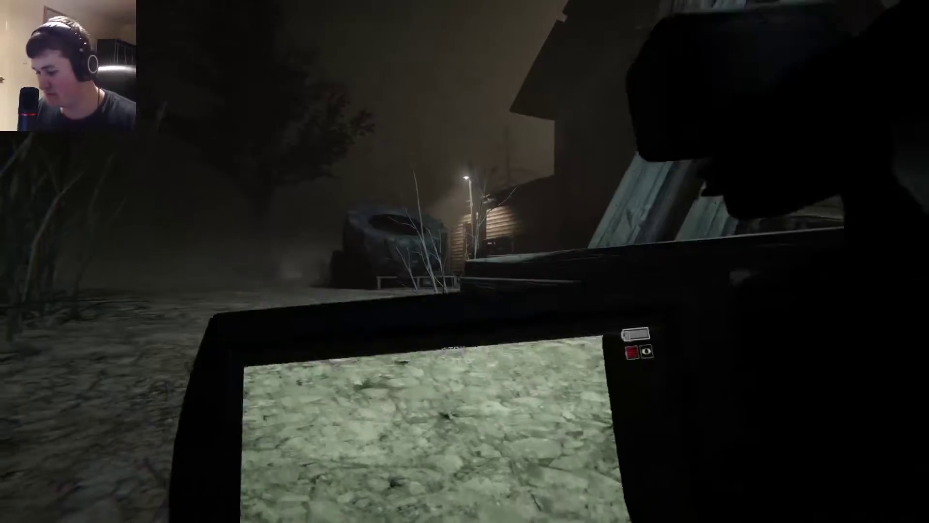
pyautogui.rightClick(465, 262)
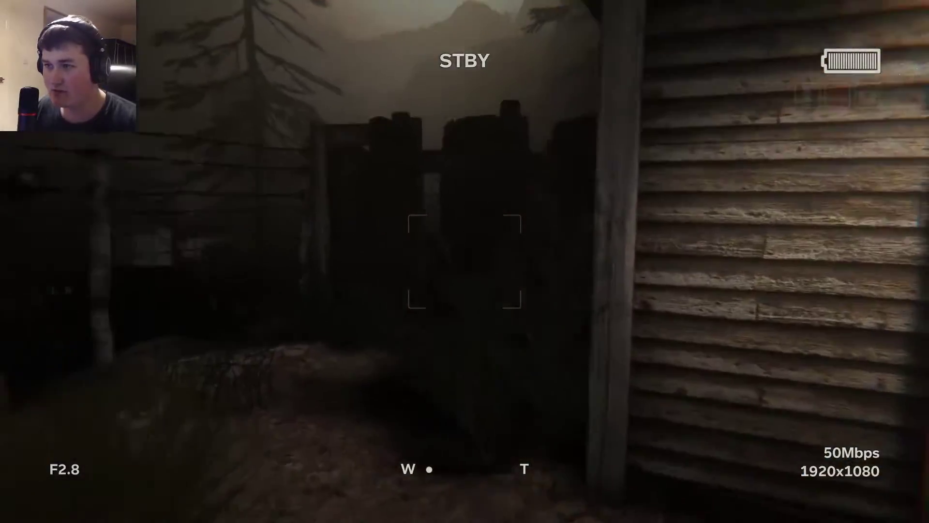
pyautogui.press('f')
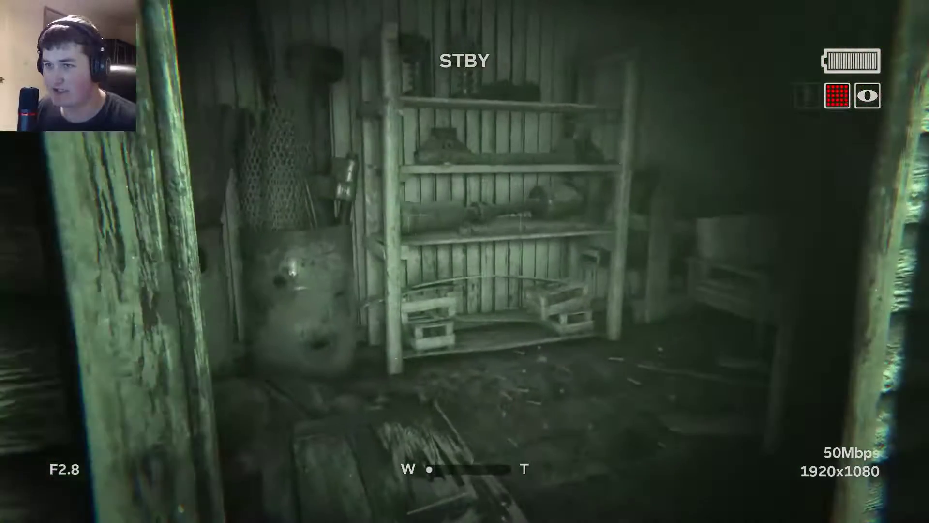
pyautogui.press('f')
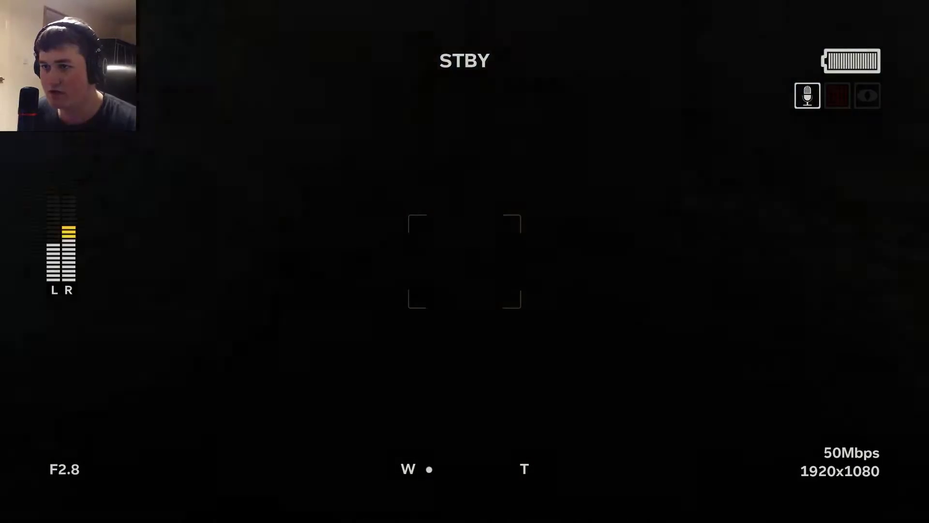
pyautogui.press('f')
# - Run through the room and the dark outdoor area to the lit shed
pyautogui.press('w')
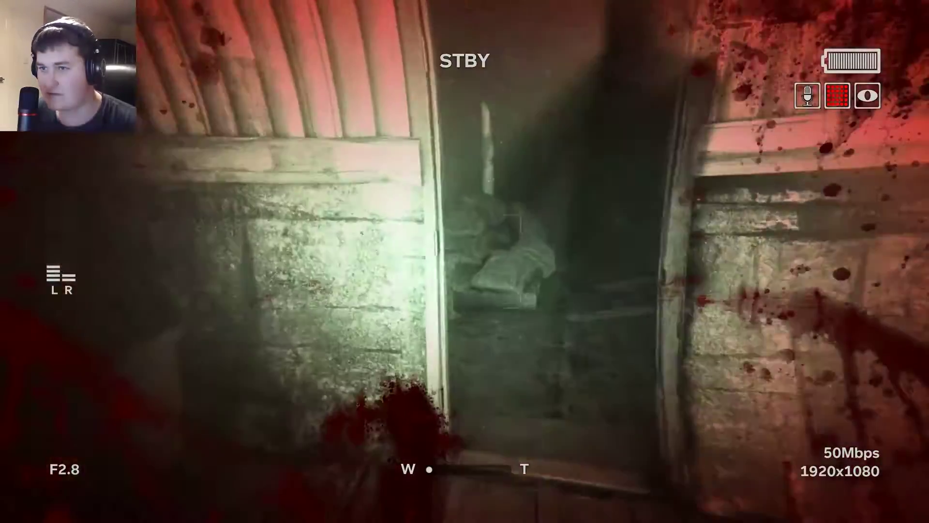
pyautogui.press('w')
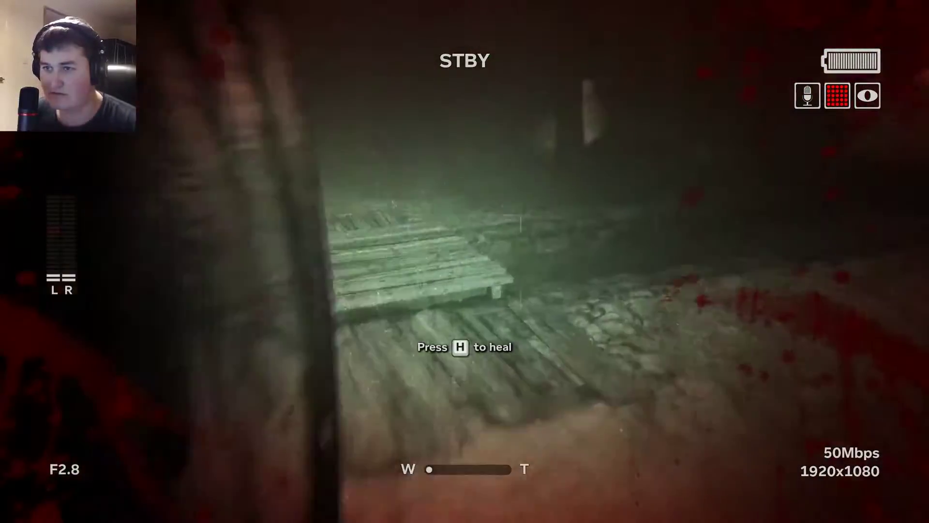
pyautogui.press('w')
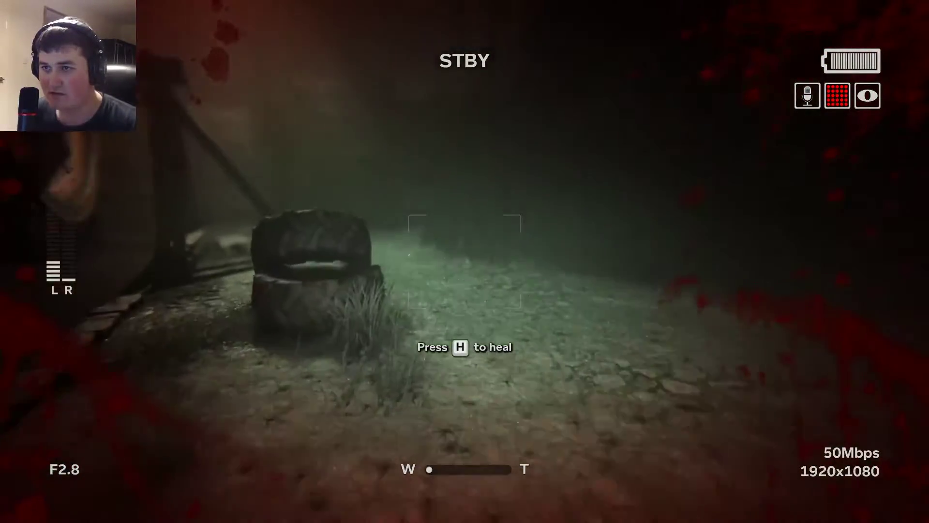
pyautogui.press('w')
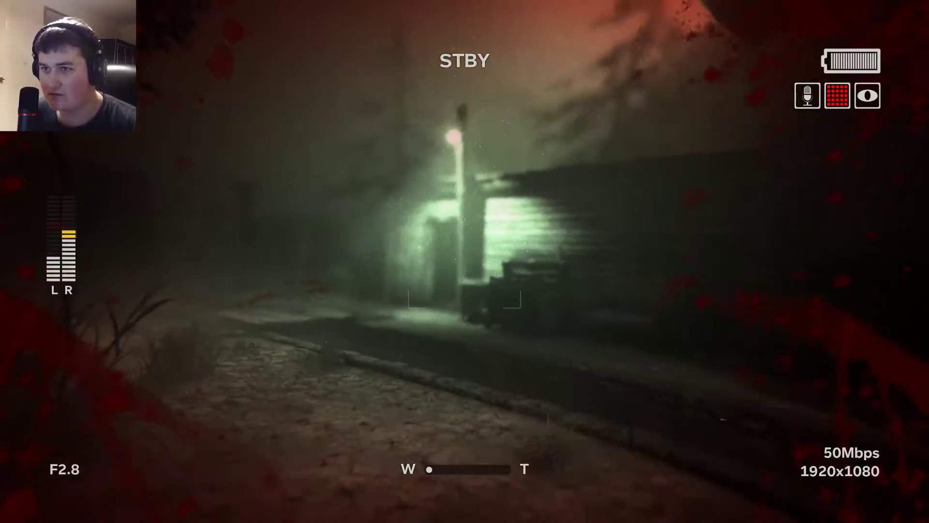
pyautogui.press('f')
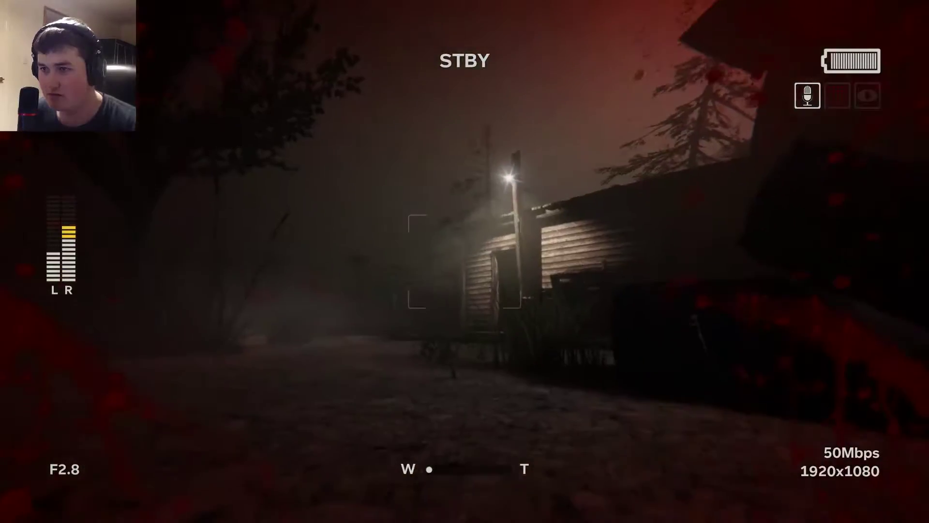
pyautogui.press('w')
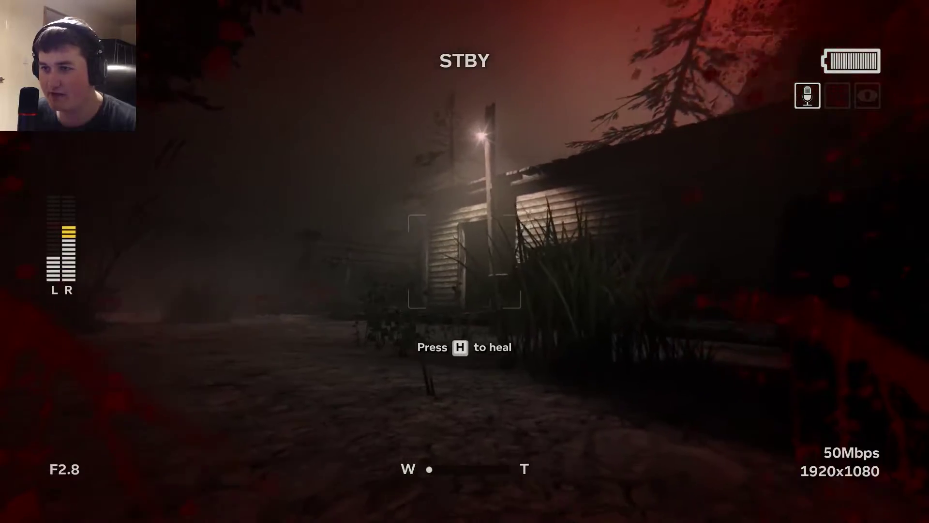
# - Heal with the camcorder lowered, then sneak through the tall grass beside the shed
pyautogui.rightClick(464, 262)
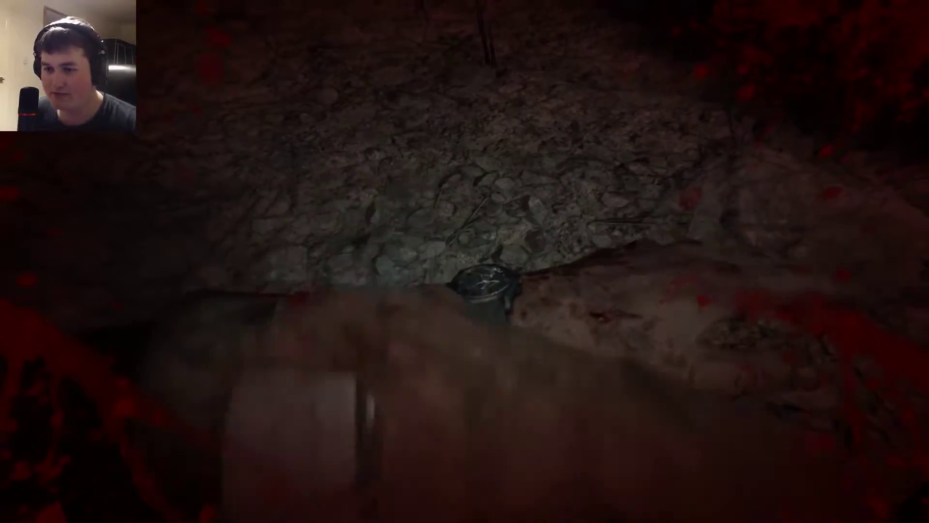
pyautogui.rightClick(465, 261)
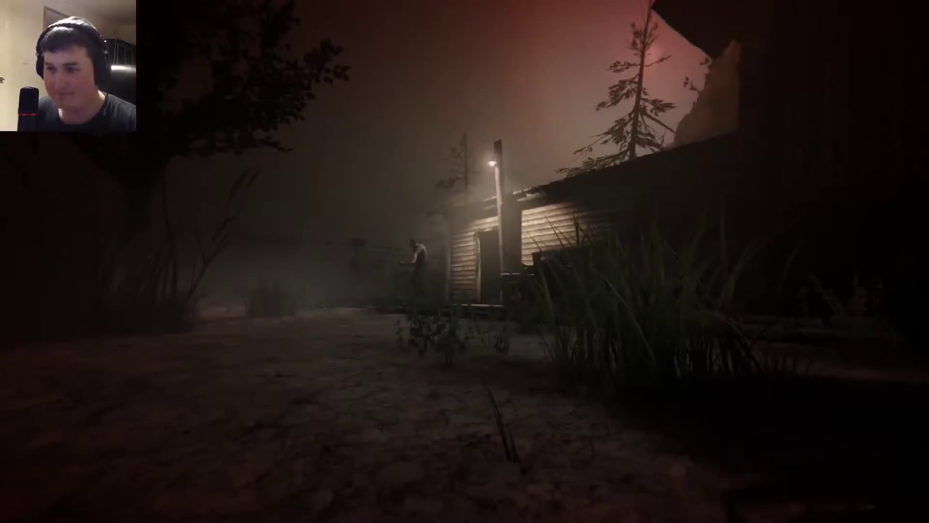
pyautogui.press('w')
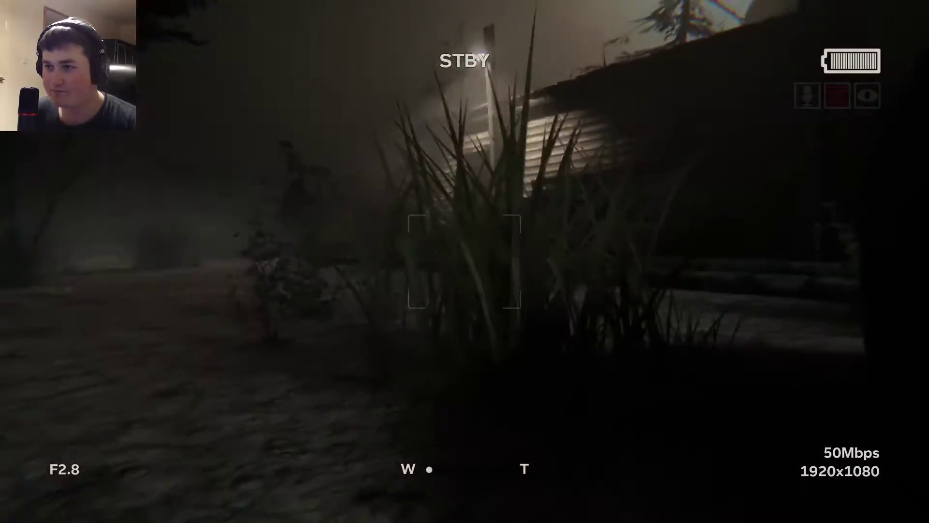
pyautogui.press('w')
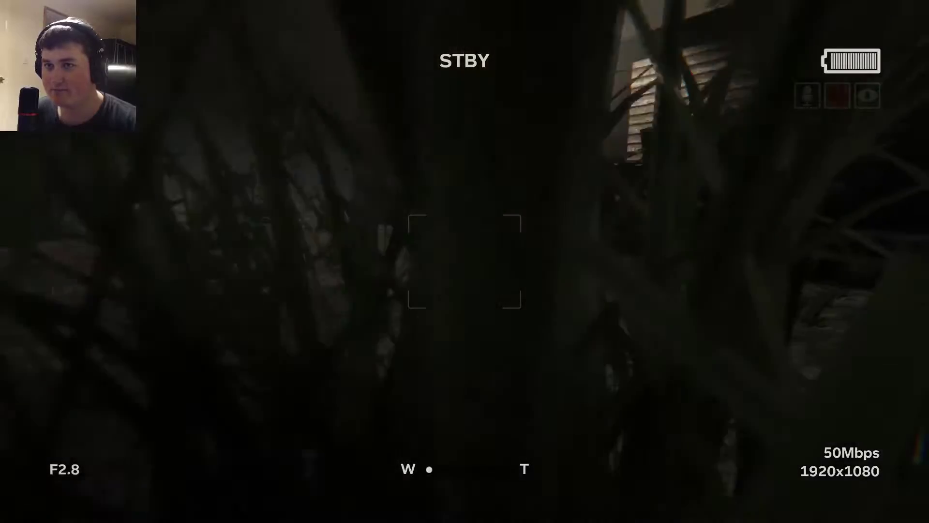
pyautogui.press('w')
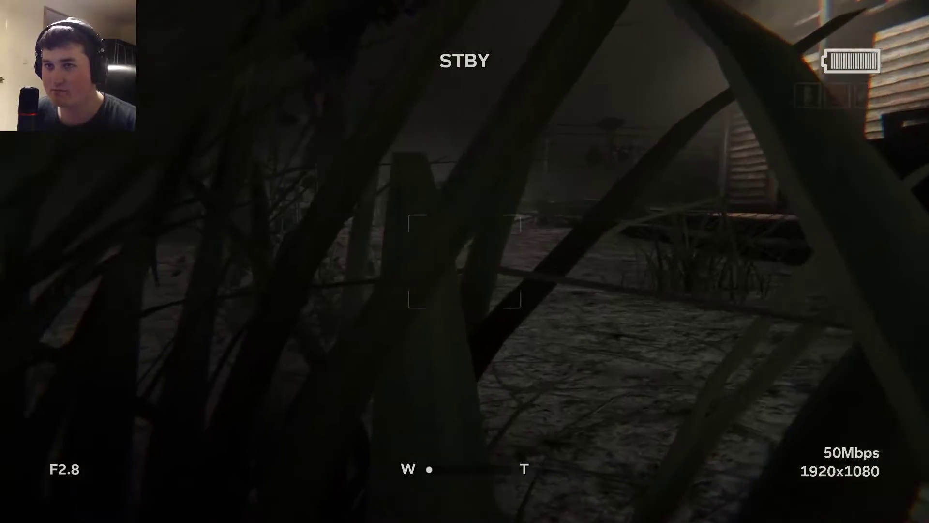
pyautogui.press('w')
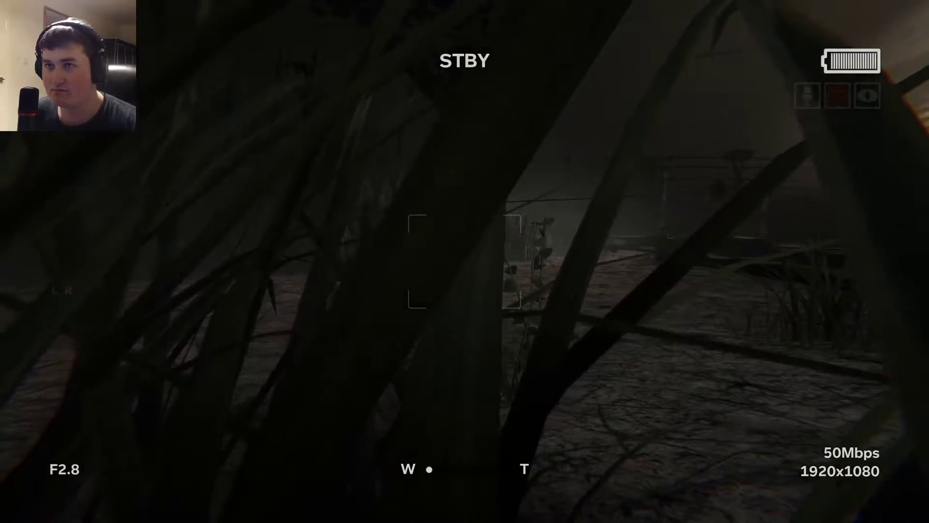
pyautogui.press('w')
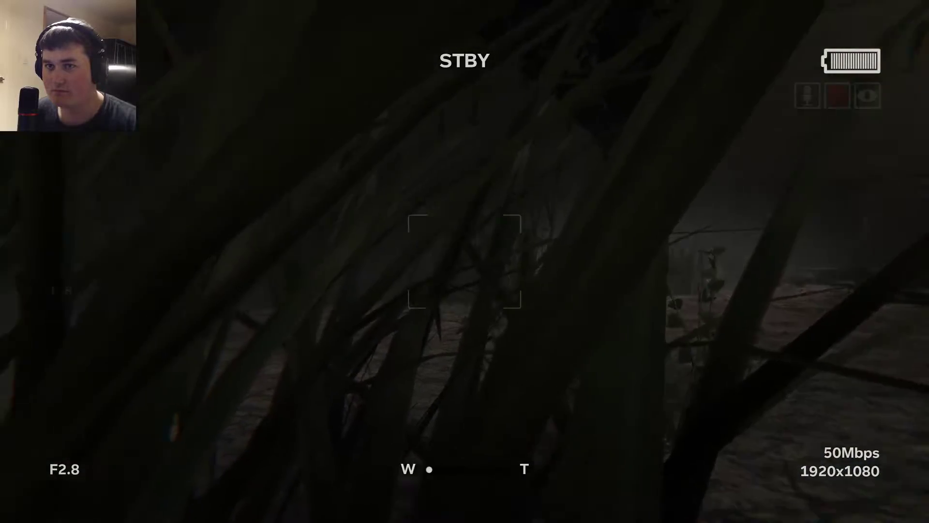
pyautogui.press('w')
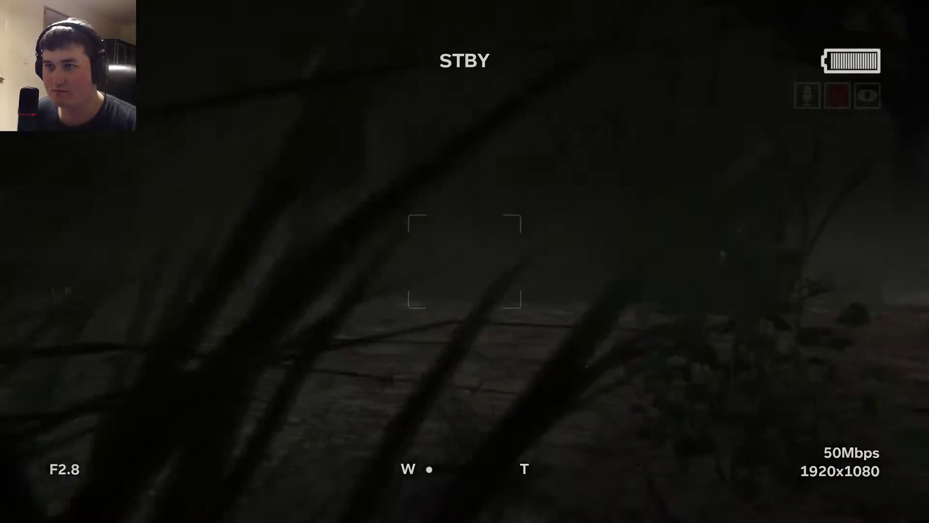
# - Step into the dark wooden shed with night vision and back out
pyautogui.press('w')
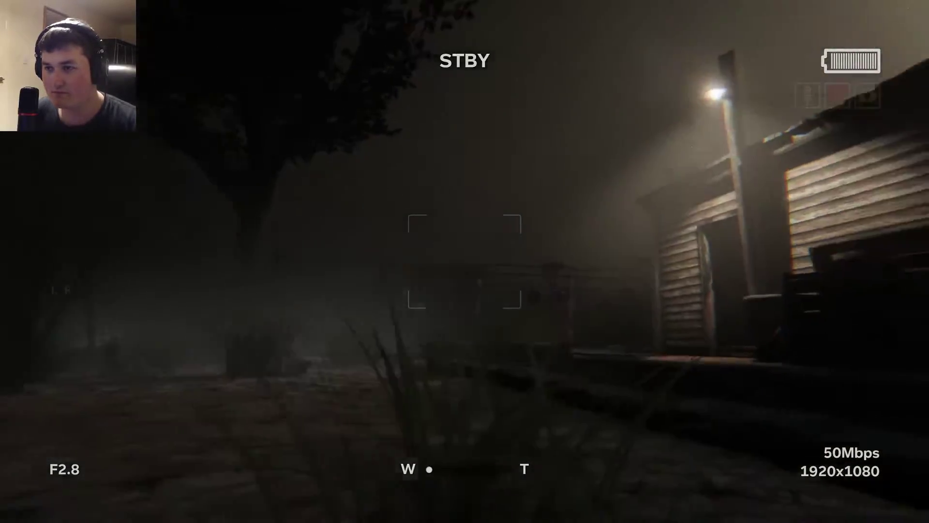
pyautogui.press('w')
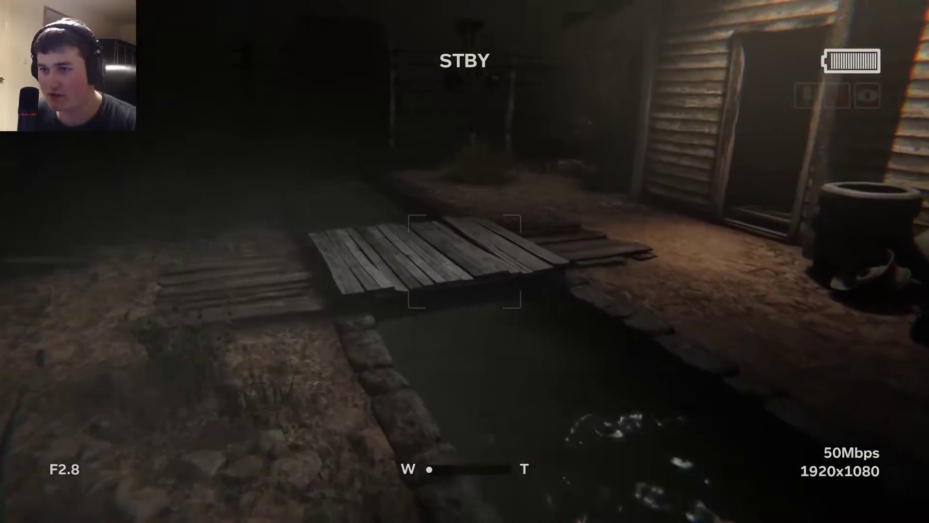
pyautogui.press('w')
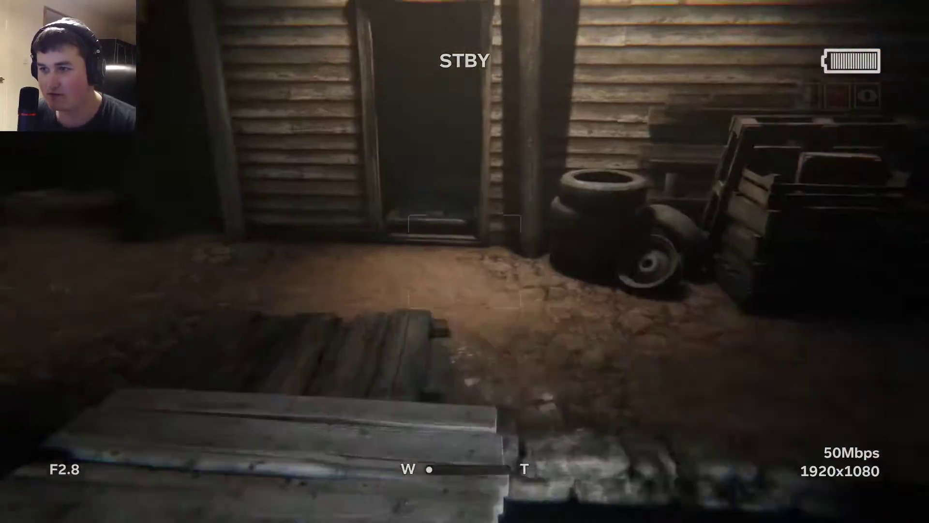
pyautogui.press('w')
pyautogui.press('f')
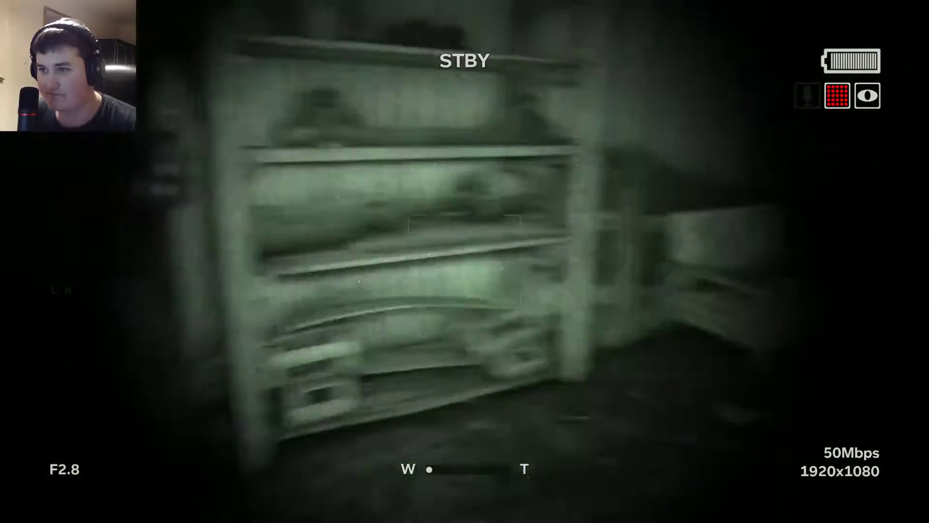
pyautogui.press('w')
pyautogui.press('f')
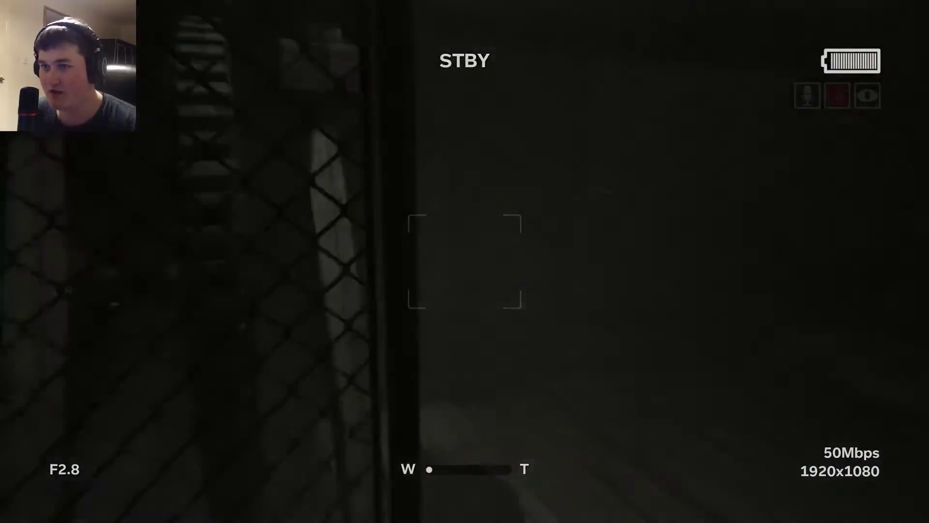
pyautogui.press('f')
# - Move through the grass past the wooden stairs and through the bamboo thicket
pyautogui.press('w')
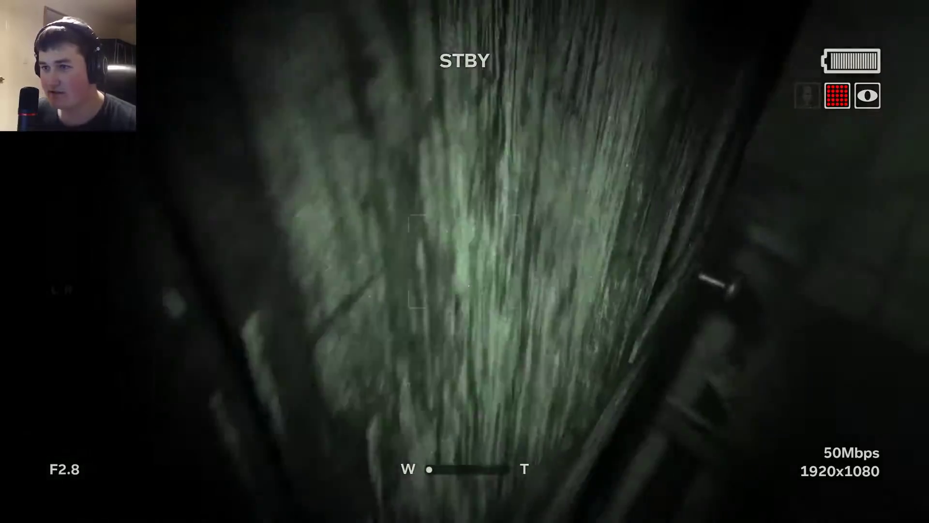
pyautogui.press('w')
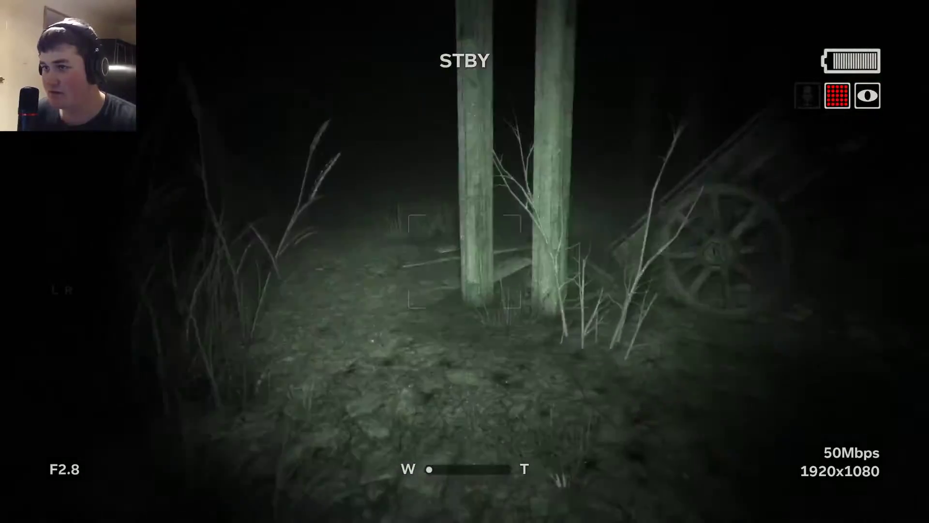
pyautogui.press('w')
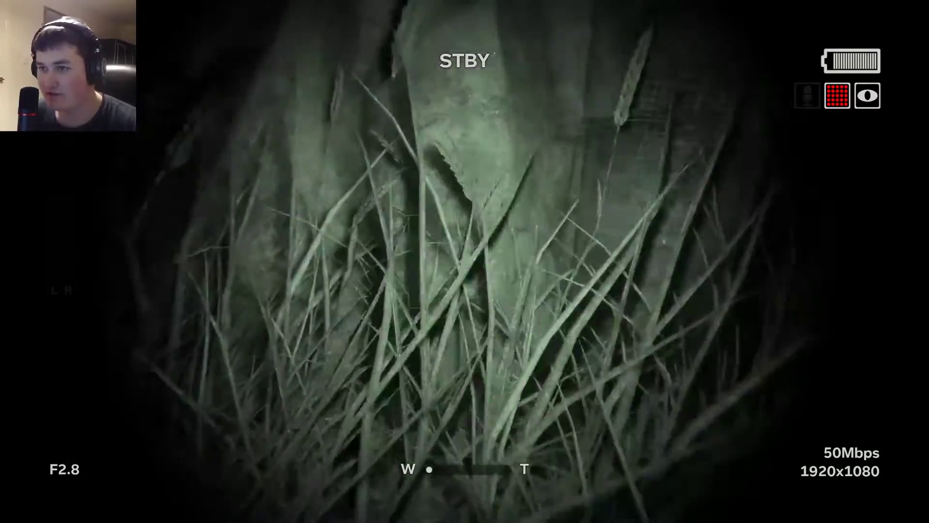
pyautogui.press('w')
pyautogui.press('f')
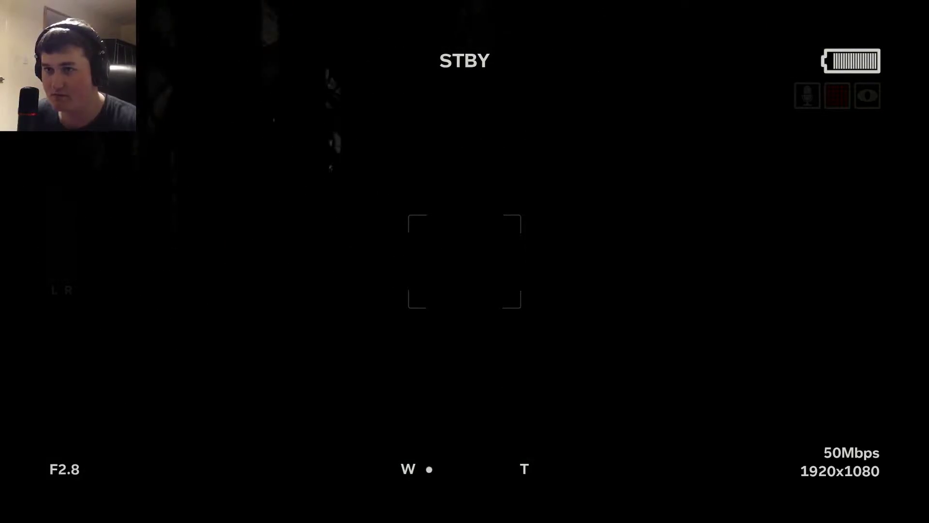
pyautogui.press('f')
pyautogui.press('w')
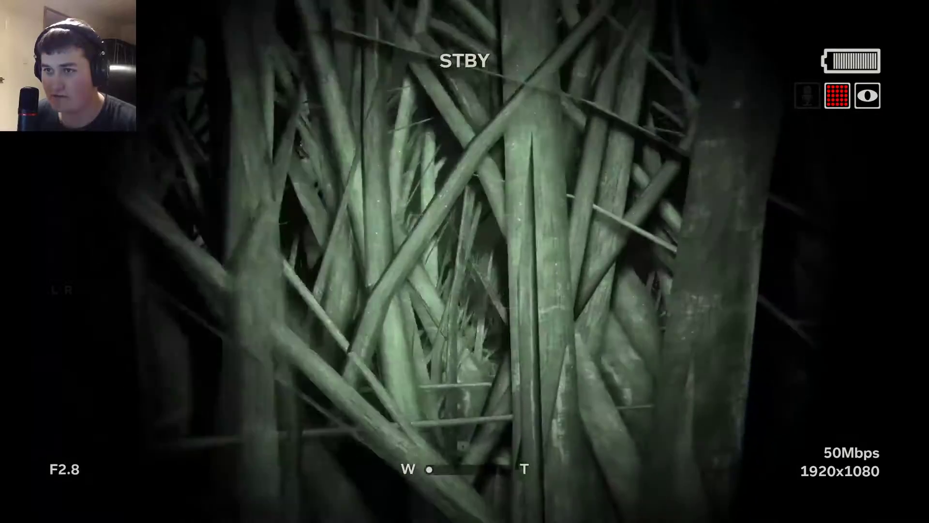
pyautogui.press('w')
pyautogui.press('f')
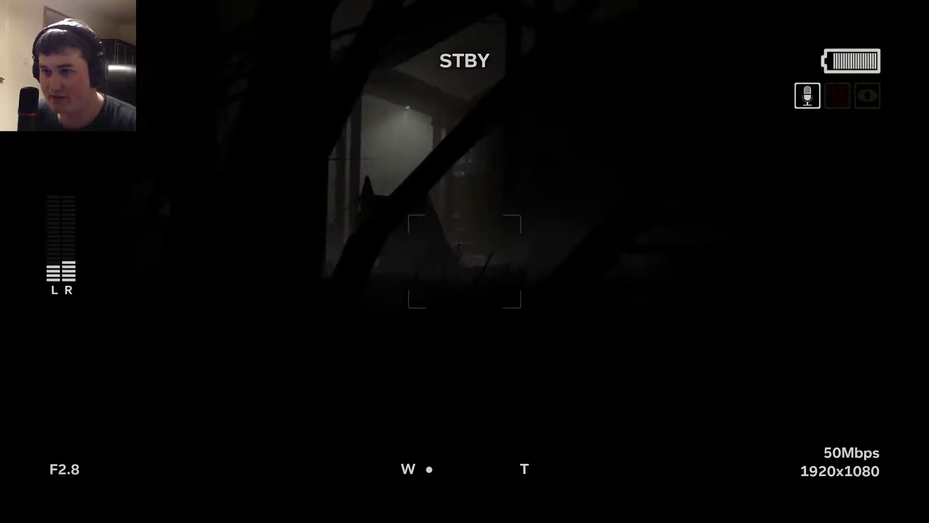
# - Search the dark building and climb the staircase to the top landing
pyautogui.press('w')
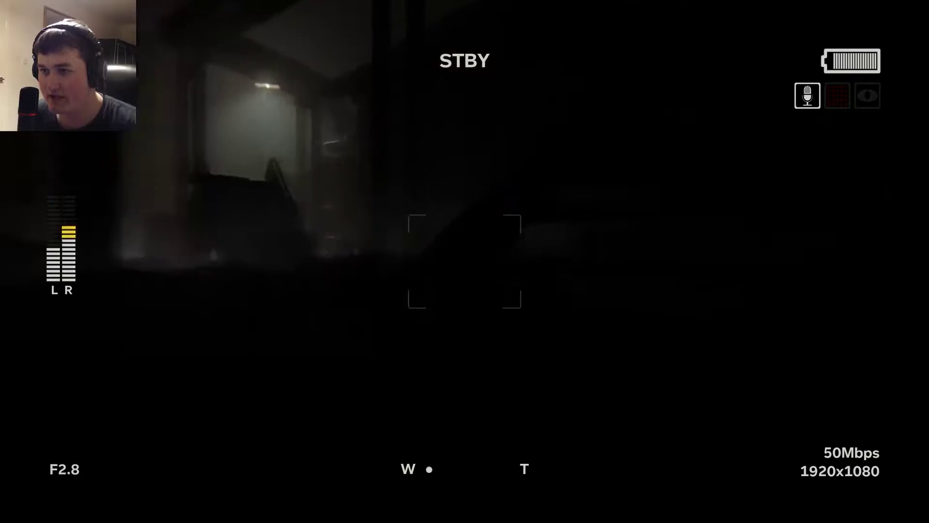
pyautogui.press('f')
pyautogui.press('f')
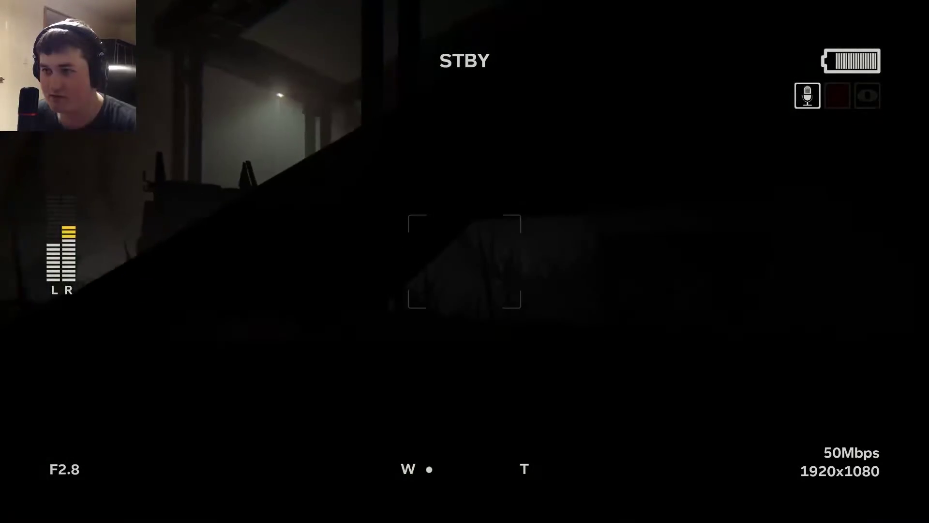
pyautogui.press('w')
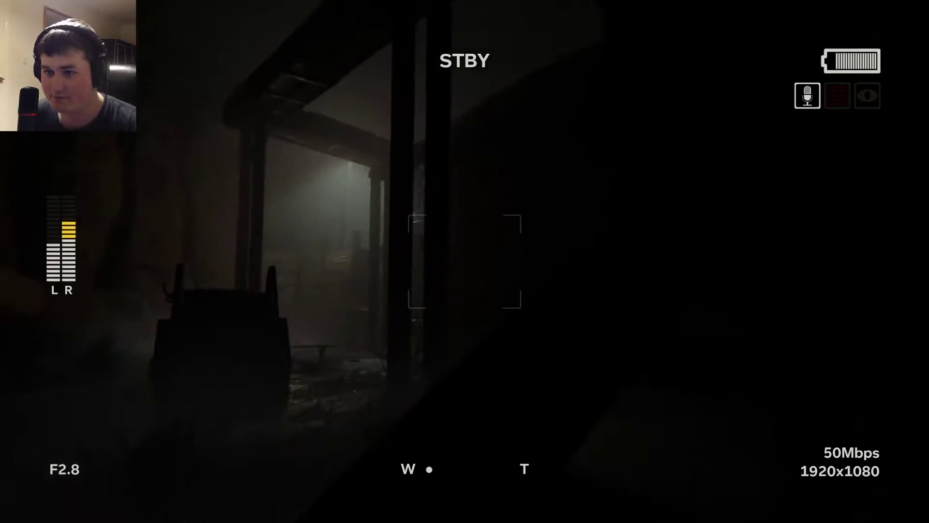
pyautogui.press('w')
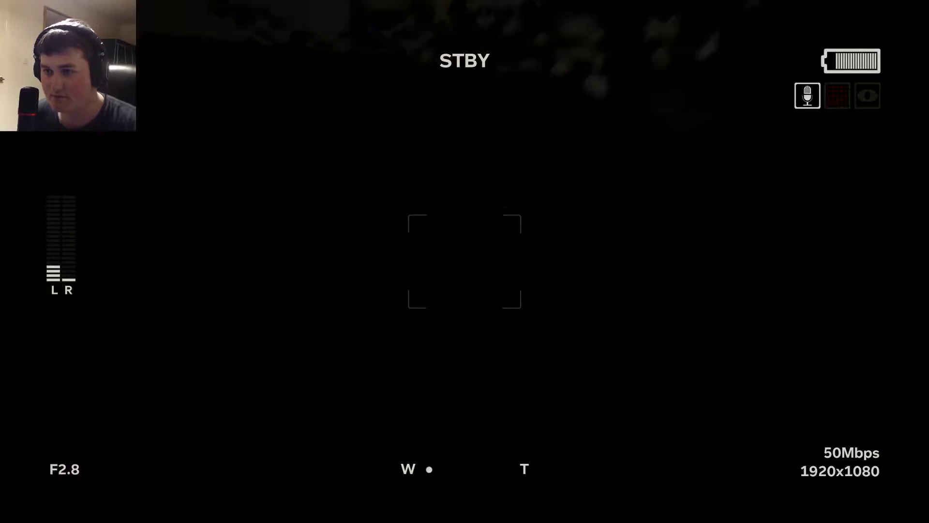
pyautogui.press('f')
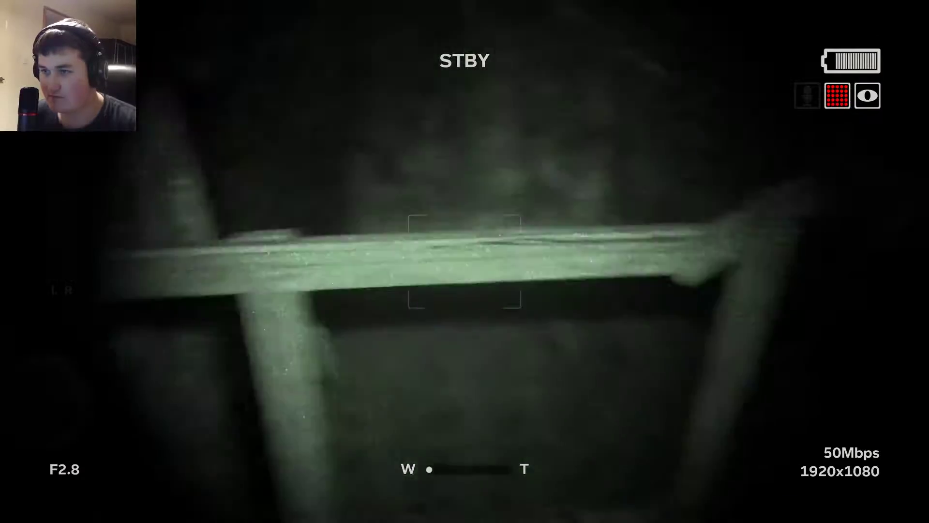
pyautogui.press('f')
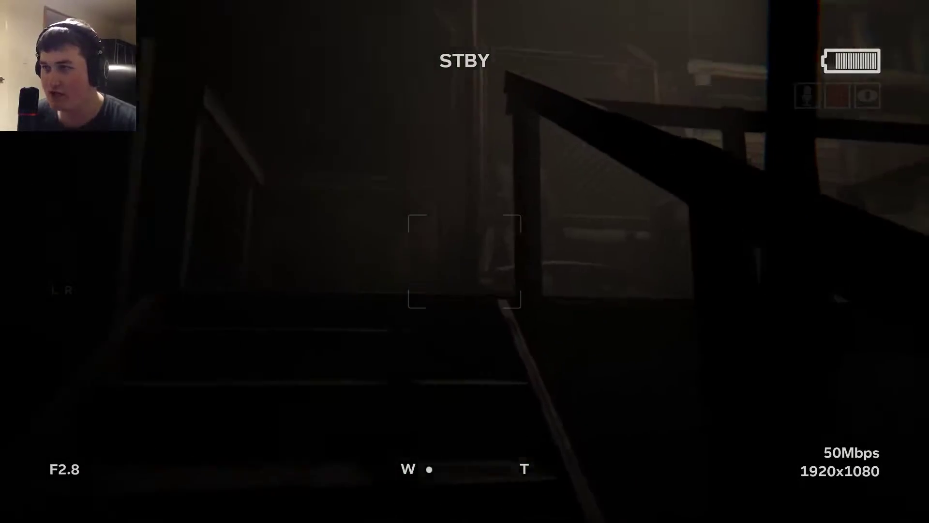
pyautogui.press('w')
pyautogui.press('w')
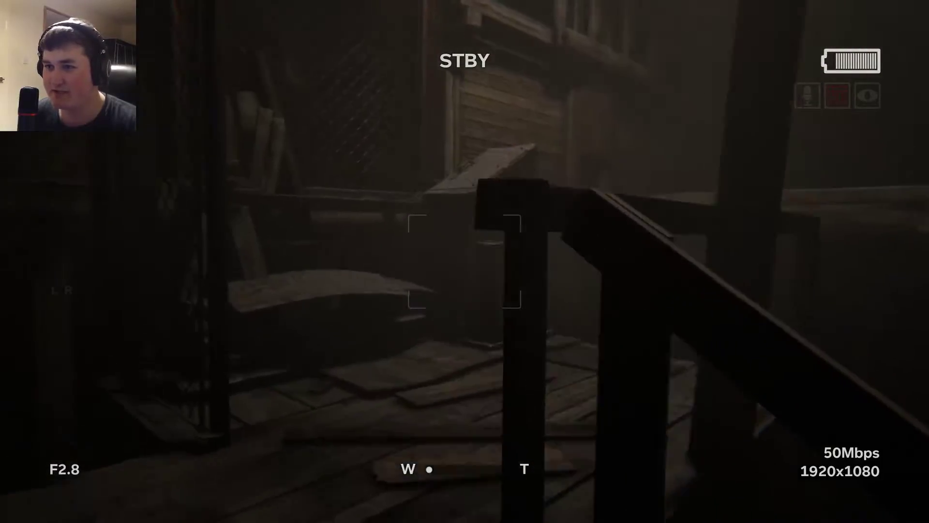
pyautogui.press('w')
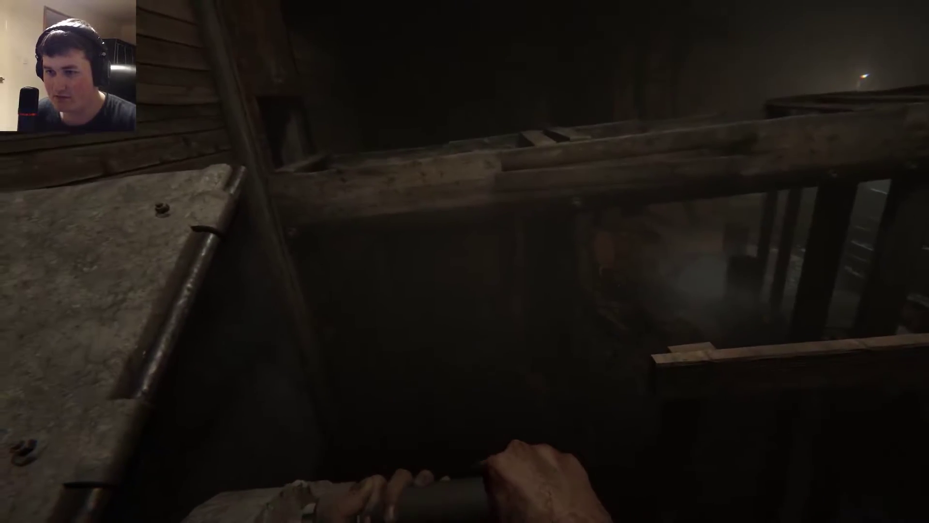
# - Push the machinery crank repeatedly to shift the metal plate
pyautogui.click(465, 262)
pyautogui.click(465, 262)
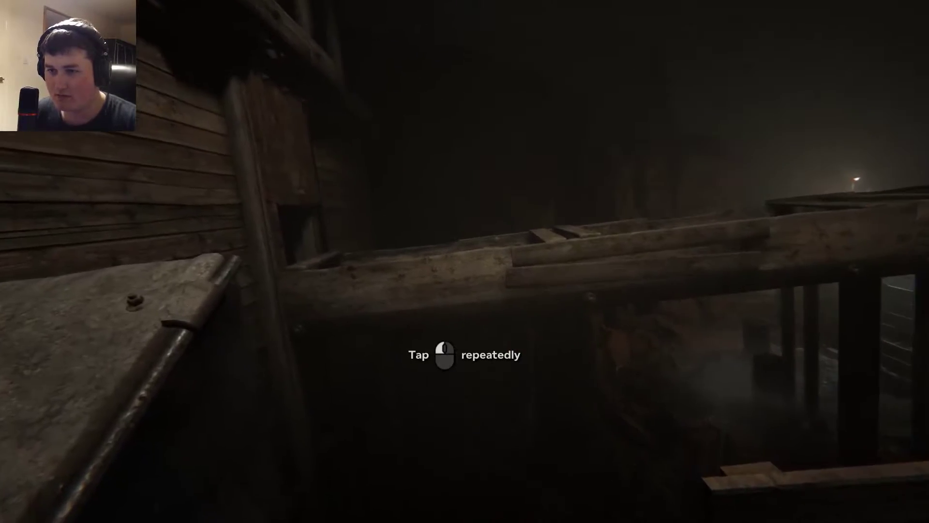
pyautogui.click(464, 261)
pyautogui.click(465, 262)
pyautogui.click(465, 262)
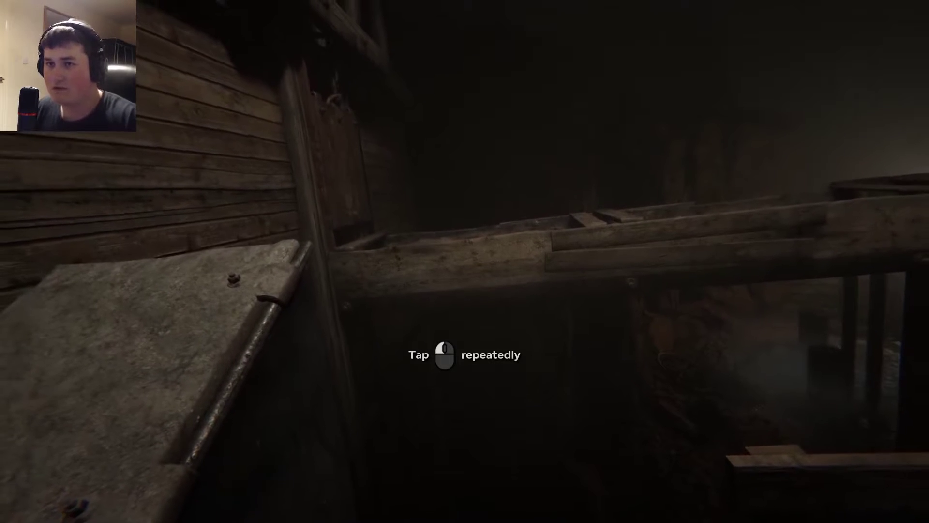
pyautogui.click(465, 261)
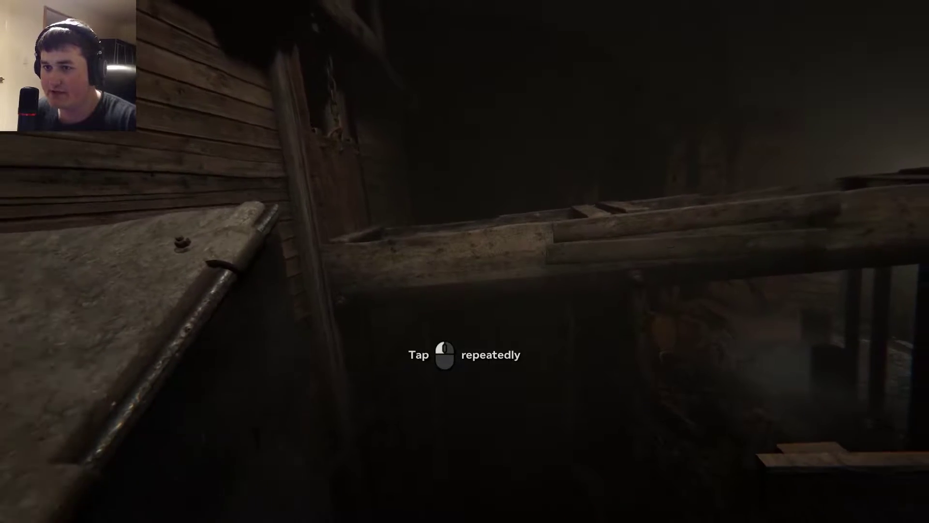
pyautogui.click(465, 262)
pyautogui.click(464, 261)
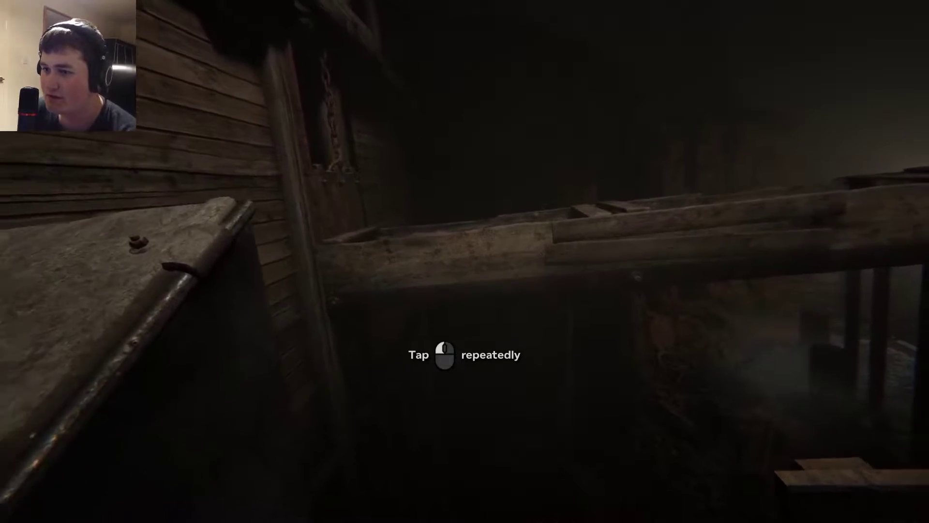
pyautogui.click(464, 261)
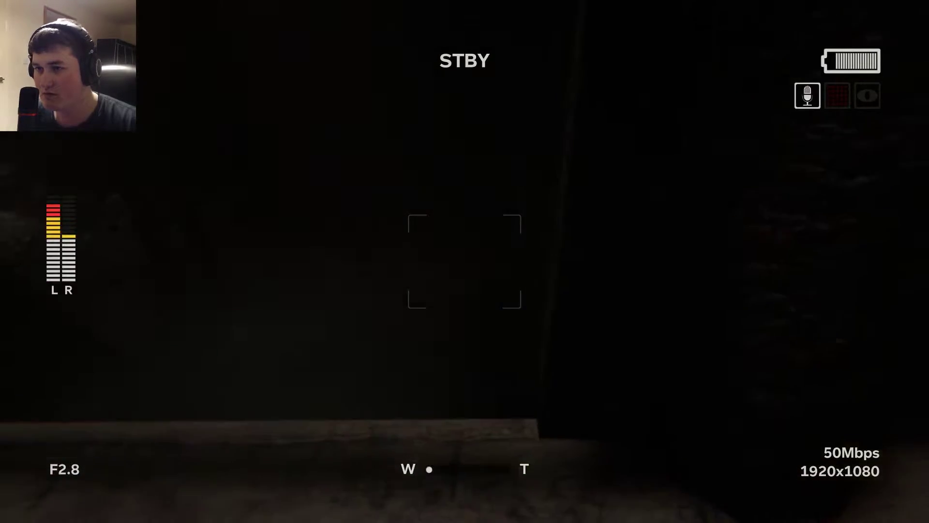
# - Head back down the stairs and across the wooden landing, toggling night vision
pyautogui.press('f')
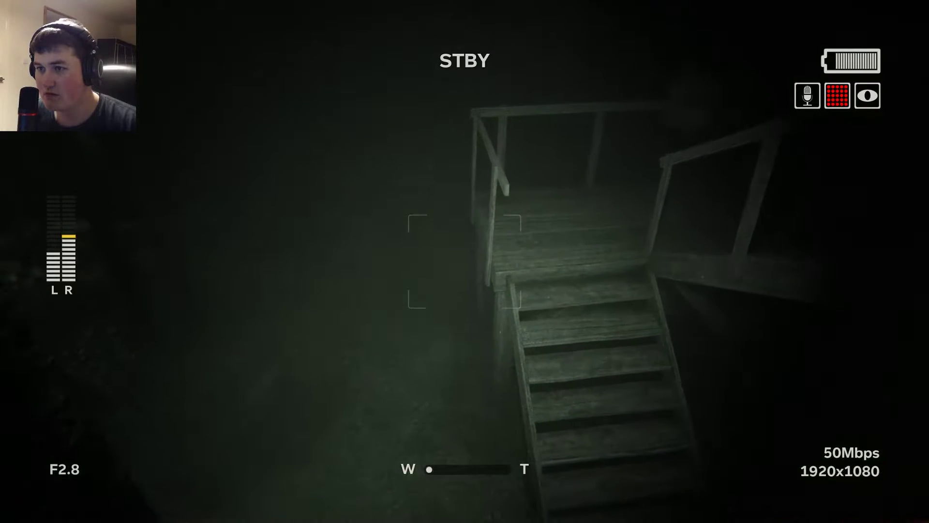
pyautogui.press('f')
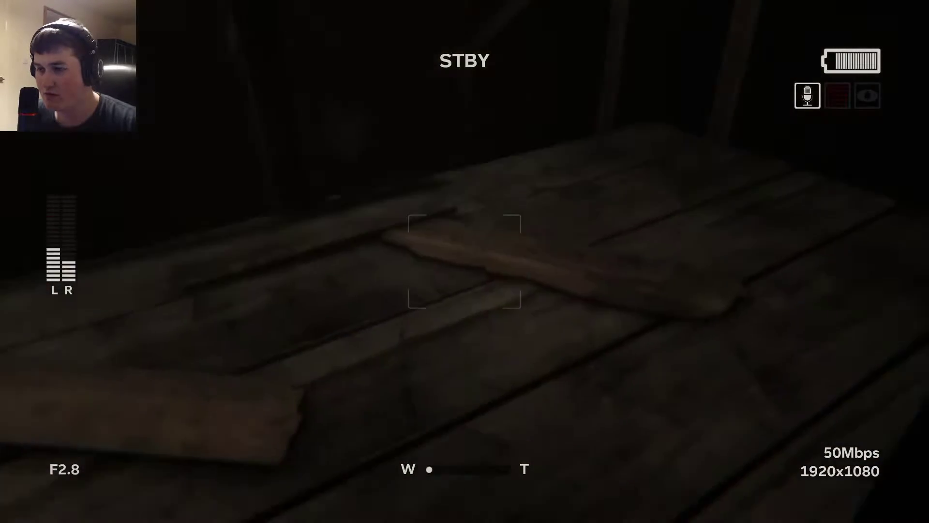
pyautogui.press('f')
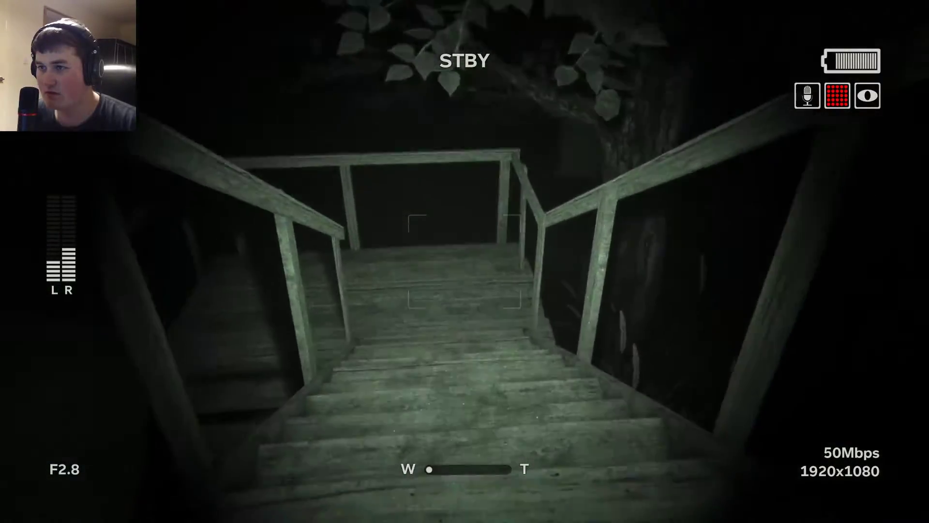
pyautogui.press('f')
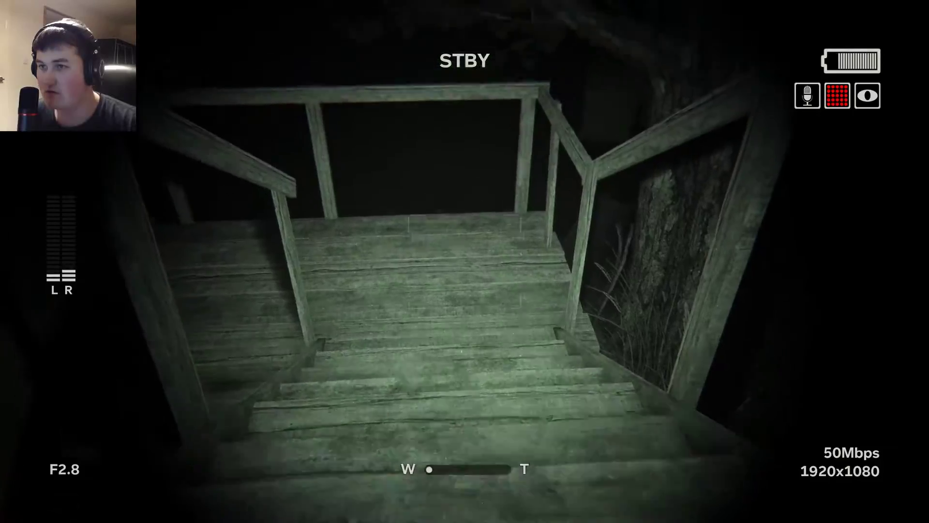
pyautogui.press('w')
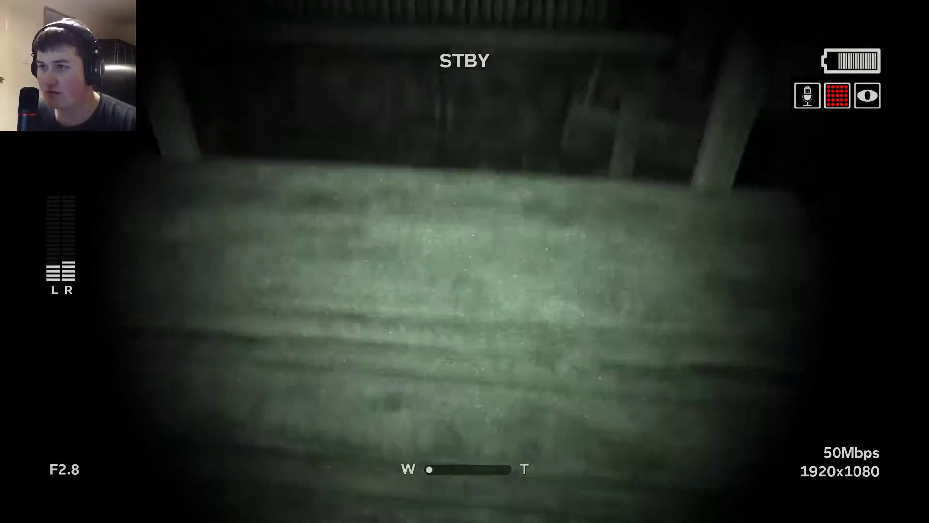
pyautogui.press('w')
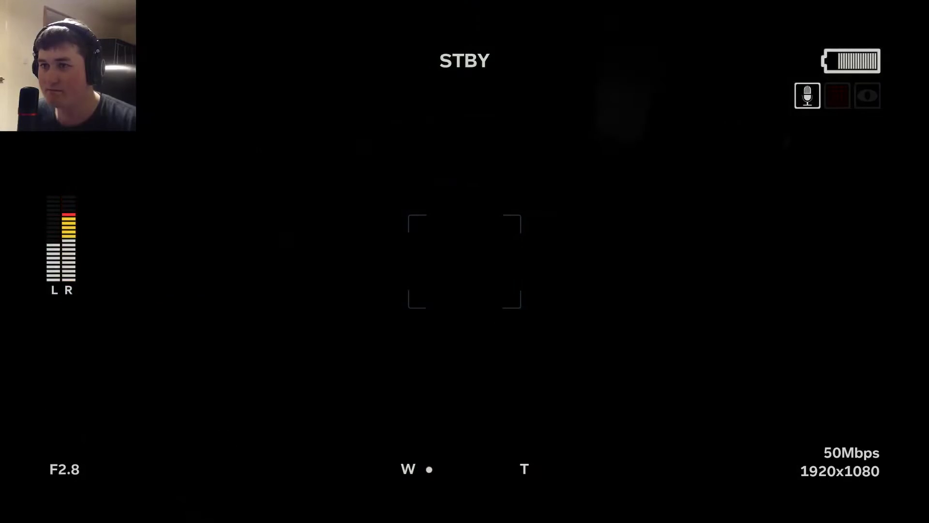
pyautogui.press('f')
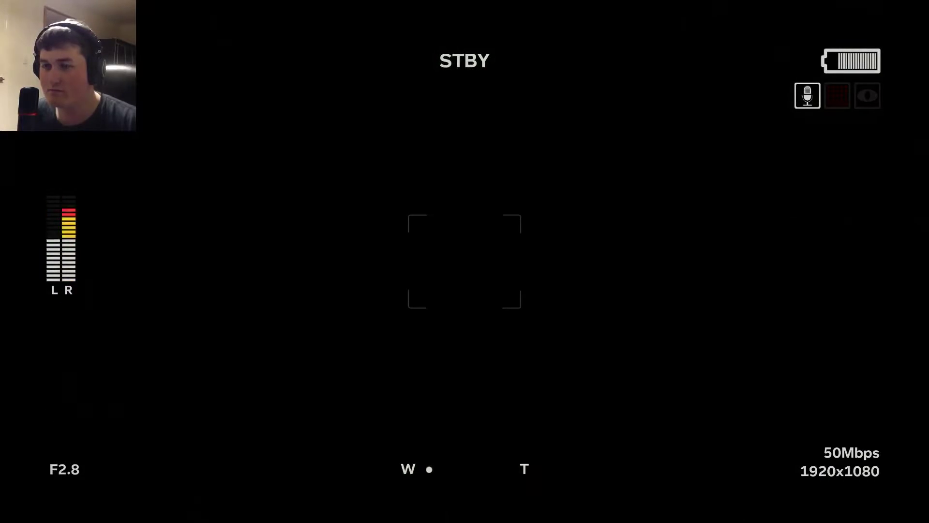
pyautogui.press('f')
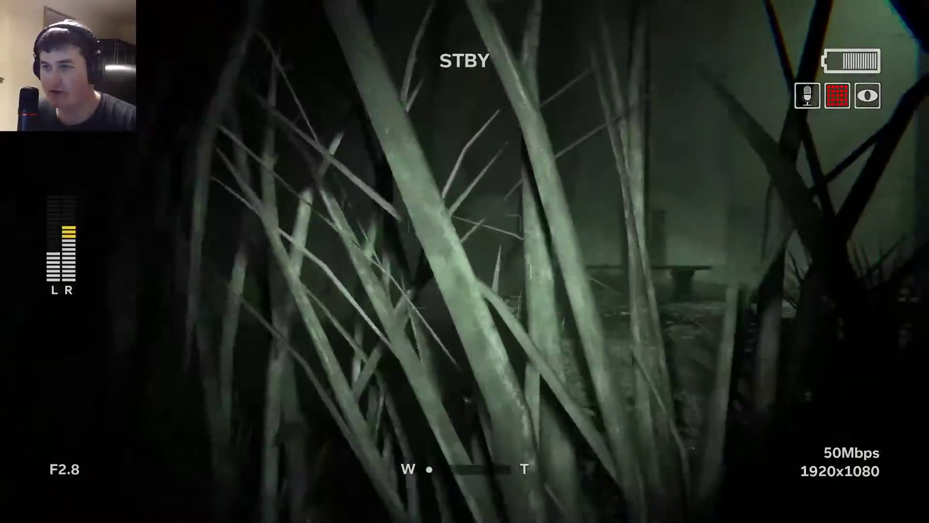
# - Cross the grass and pick up the paper note on the table
pyautogui.press('f')
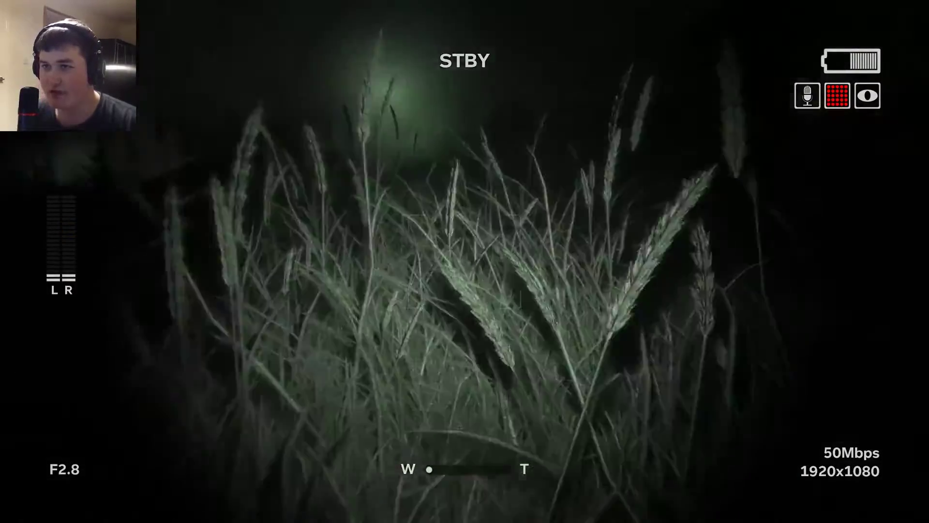
pyautogui.press('f')
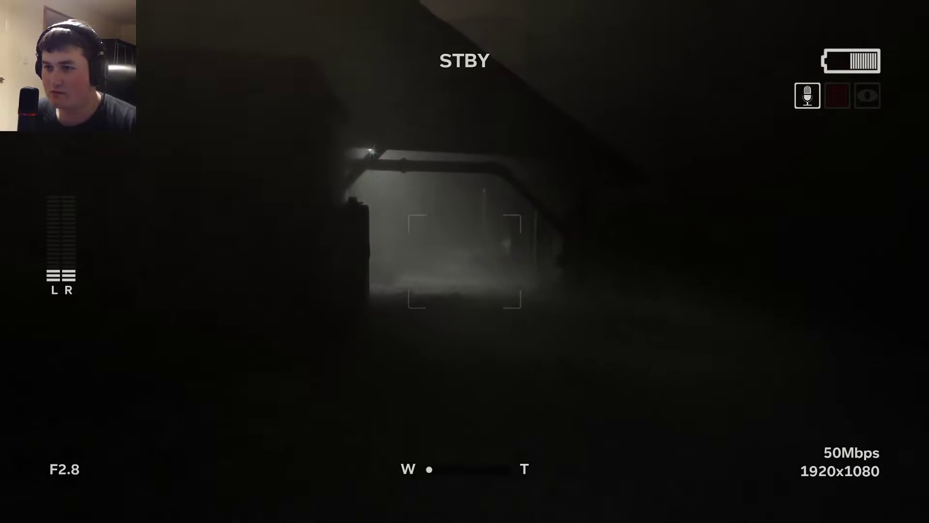
pyautogui.scroll(5, 465, 261)
pyautogui.scroll(-5, 465, 261)
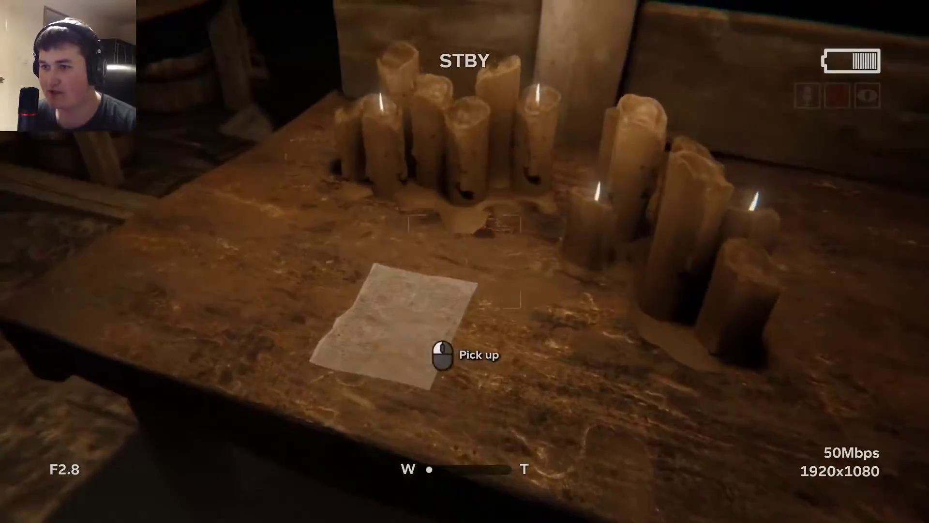
pyautogui.click(464, 261)
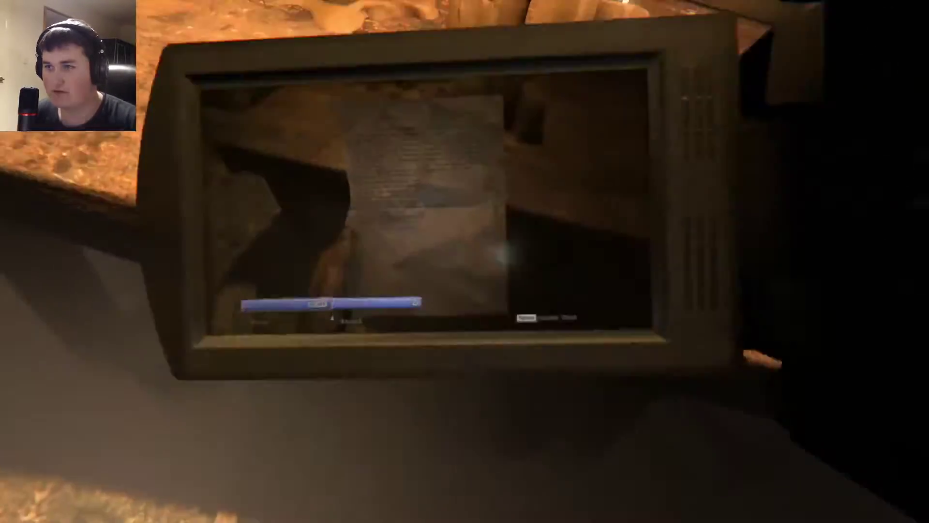
pyautogui.rightClick(464, 262)
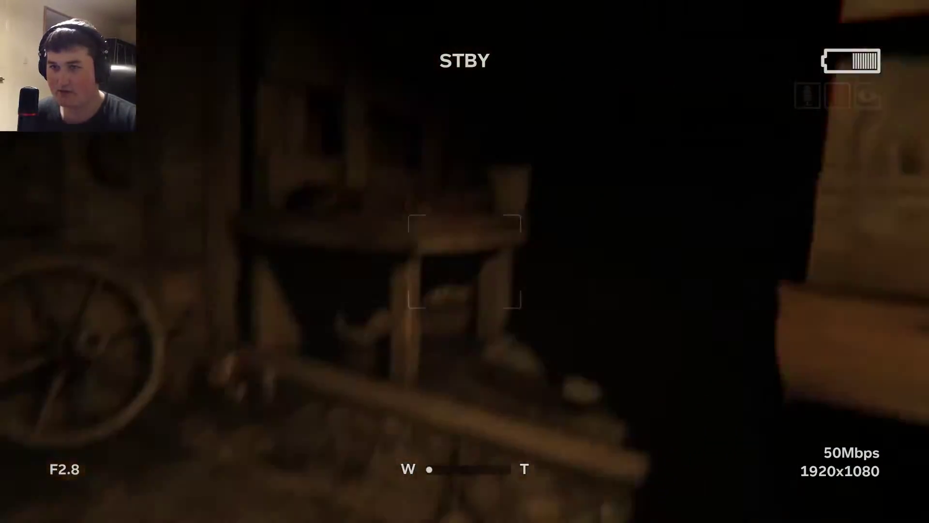
pyautogui.press('f')
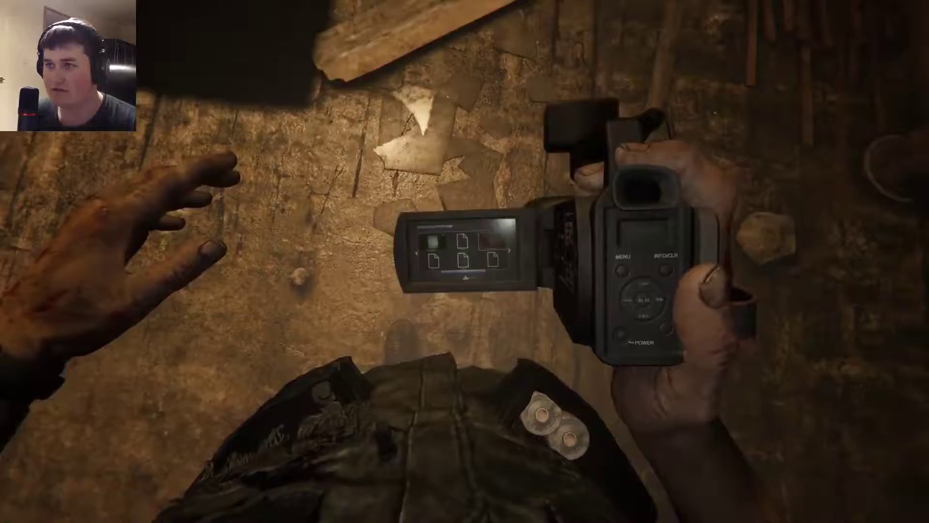
# - Open Knoth's Gospel Ch.1 from the footage menu, view it as clean text, then exit
pyautogui.click(464, 262)
pyautogui.press('Left')
pyautogui.press('Right')
pyautogui.press('Return')
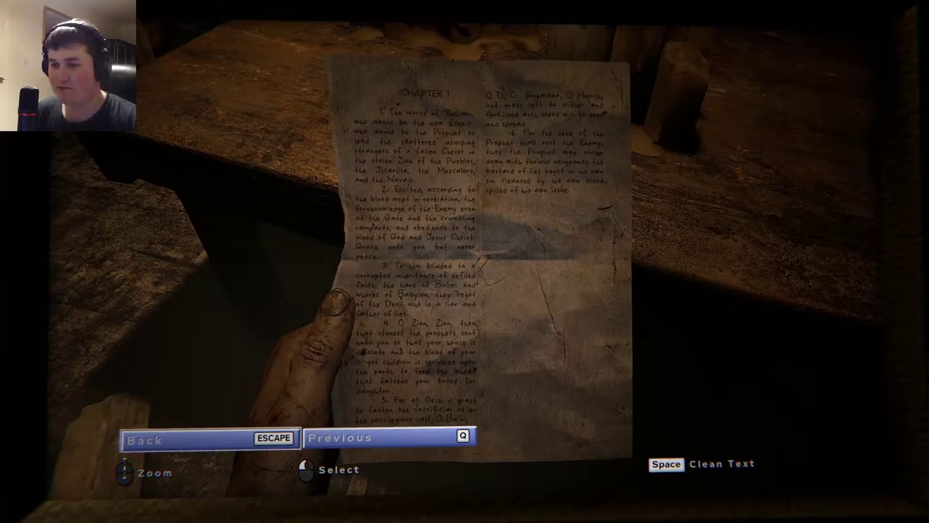
pyautogui.press('space')
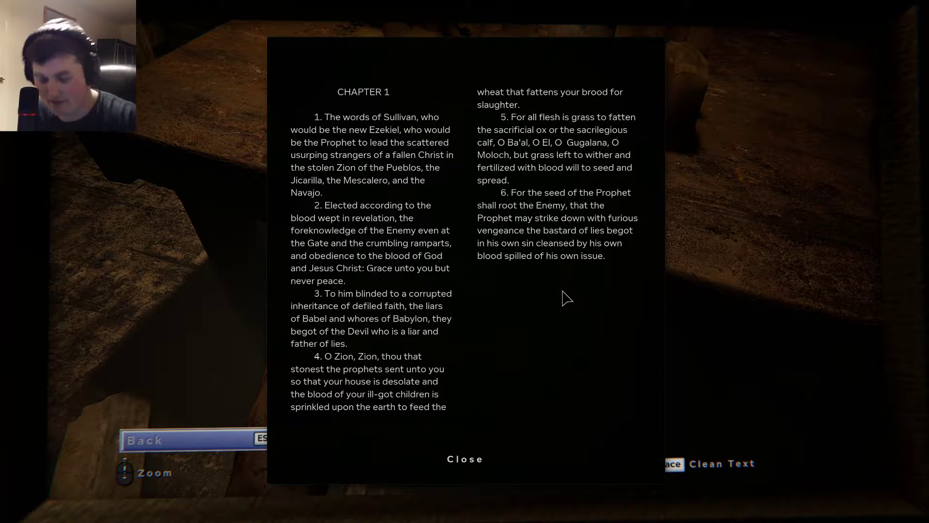
pyautogui.press('Down')
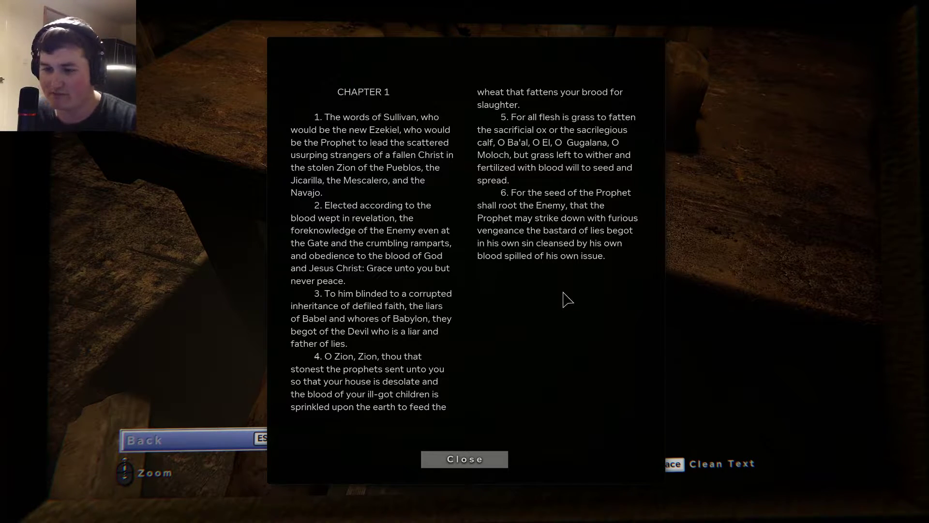
pyautogui.click(498, 460)
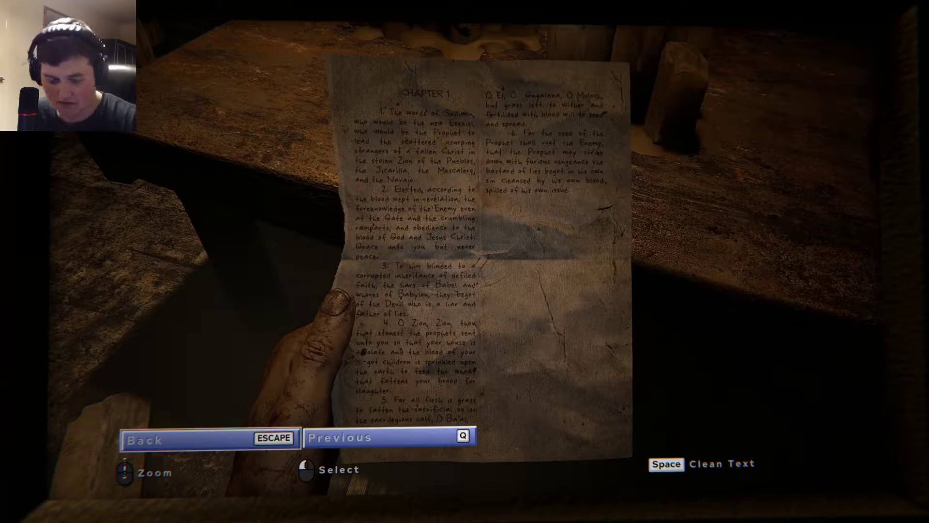
pyautogui.press('Escape')
pyautogui.press('Escape')
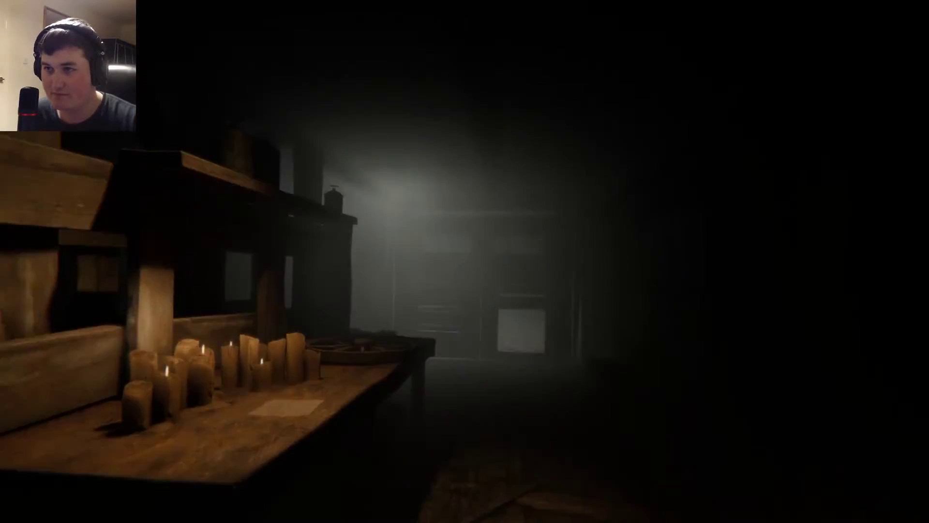
# - Walk past the body, campsite and barrels to the wooden door, briefly using night vision
pyautogui.rightClick(465, 261)
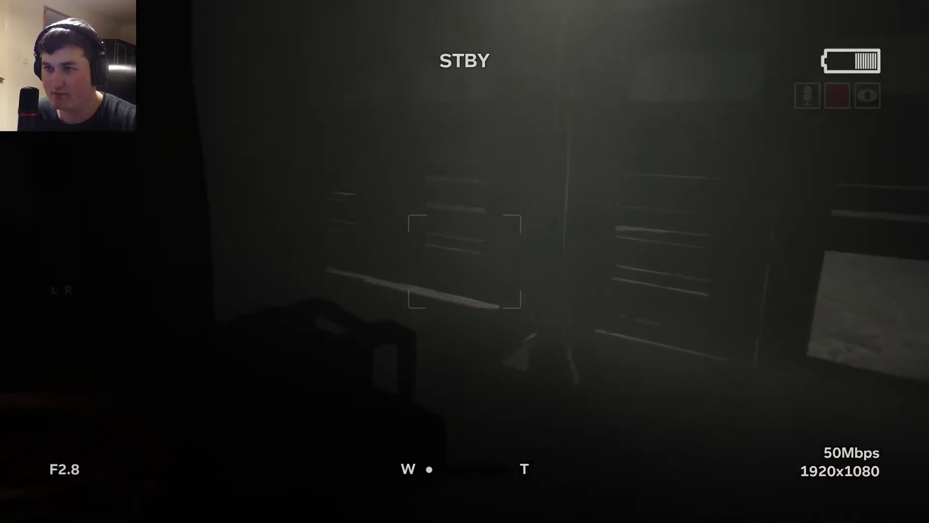
pyautogui.press('f')
pyautogui.press('f')
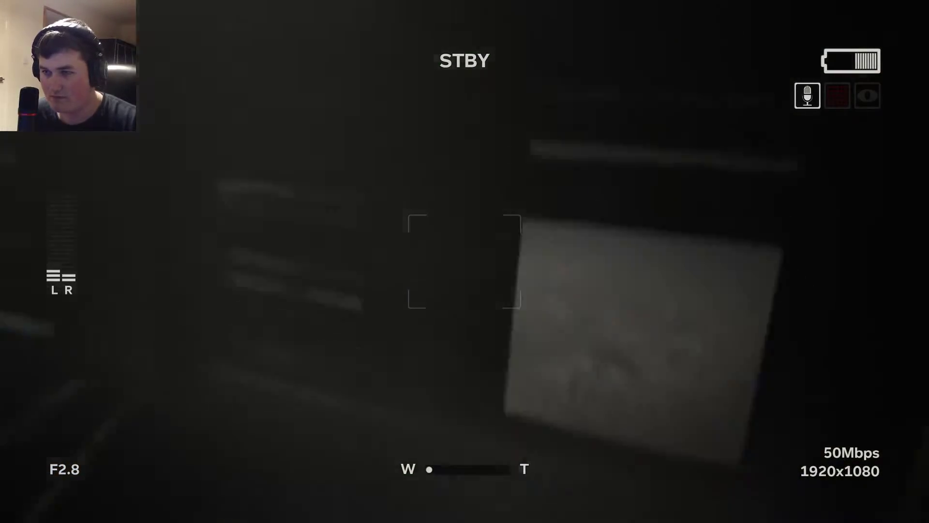
pyautogui.press('f')
pyautogui.press('f')
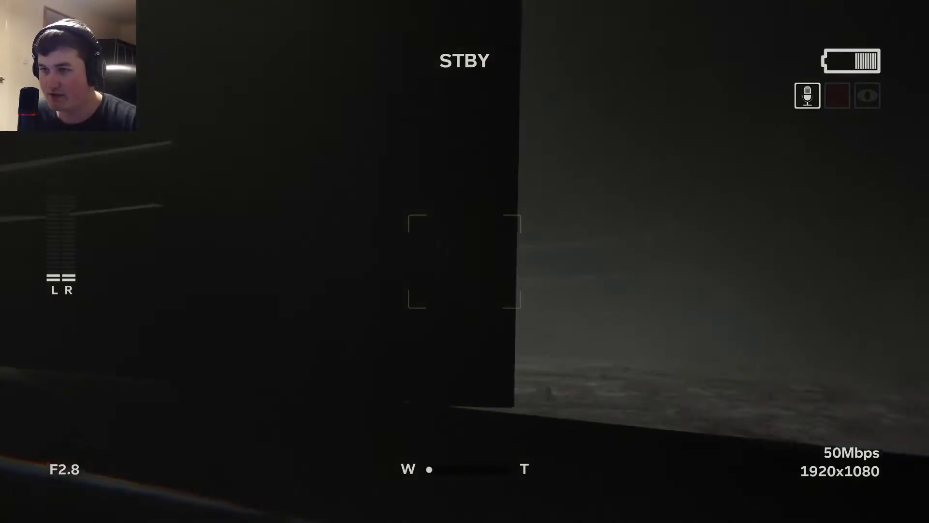
pyautogui.press('w')
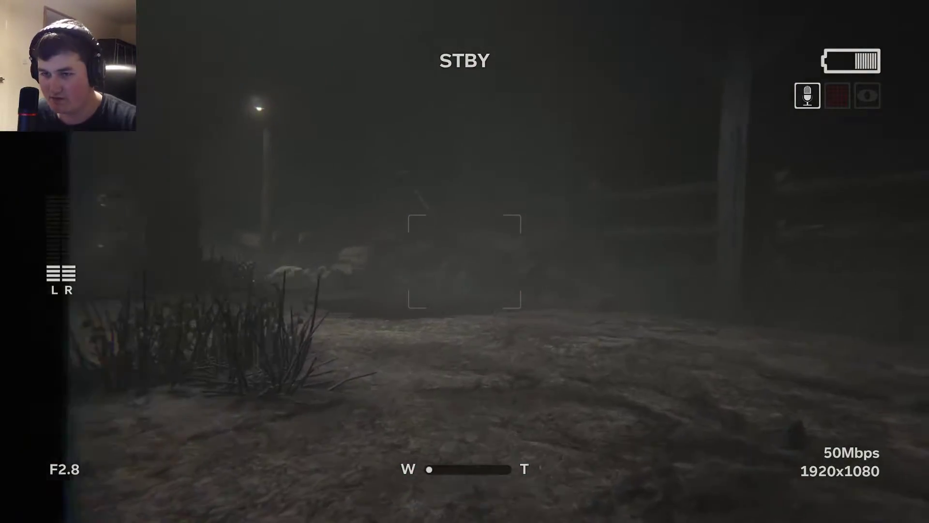
pyautogui.press('w')
pyautogui.press('w')
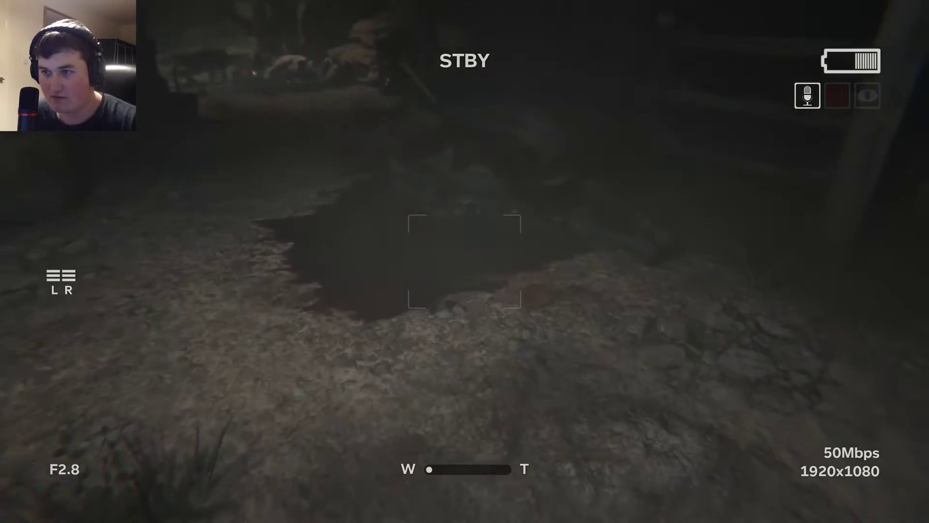
pyautogui.press('w')
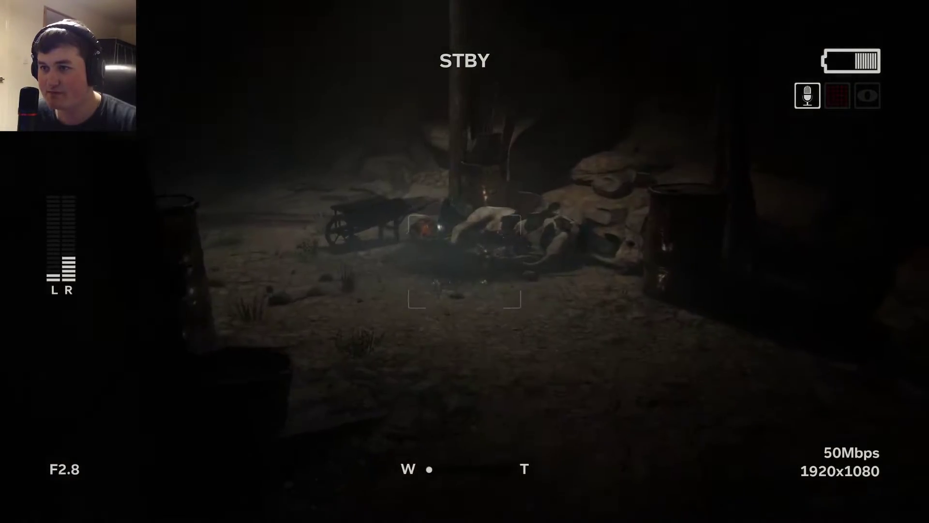
pyautogui.press('w')
pyautogui.press('w')
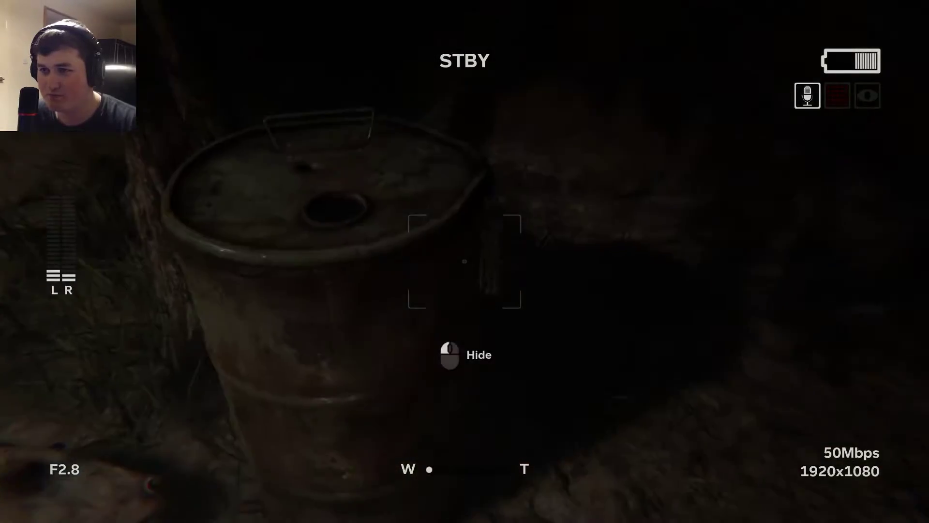
pyautogui.press('w')
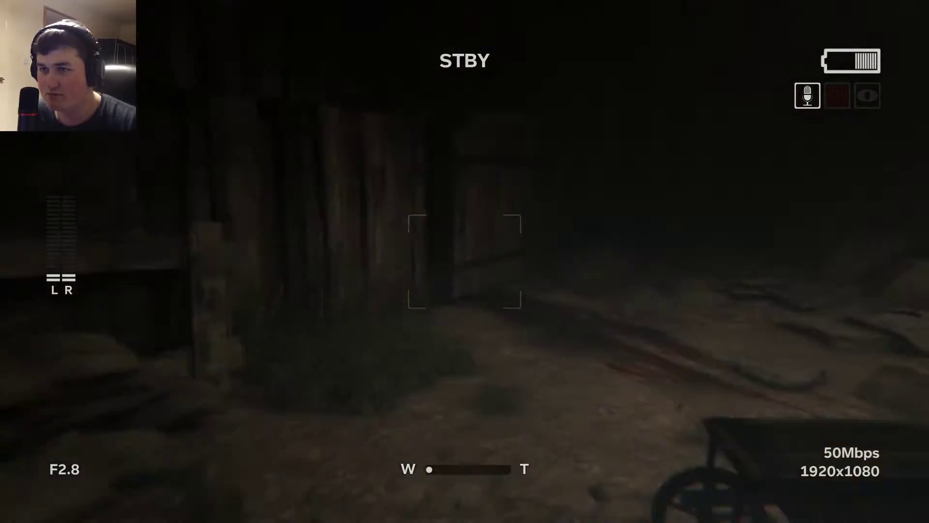
pyautogui.press('w')
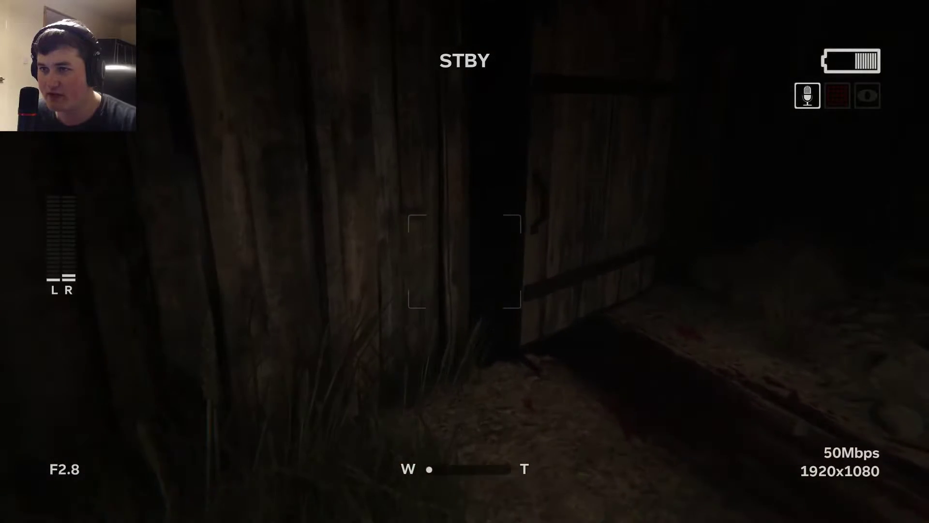
pyautogui.press('w')
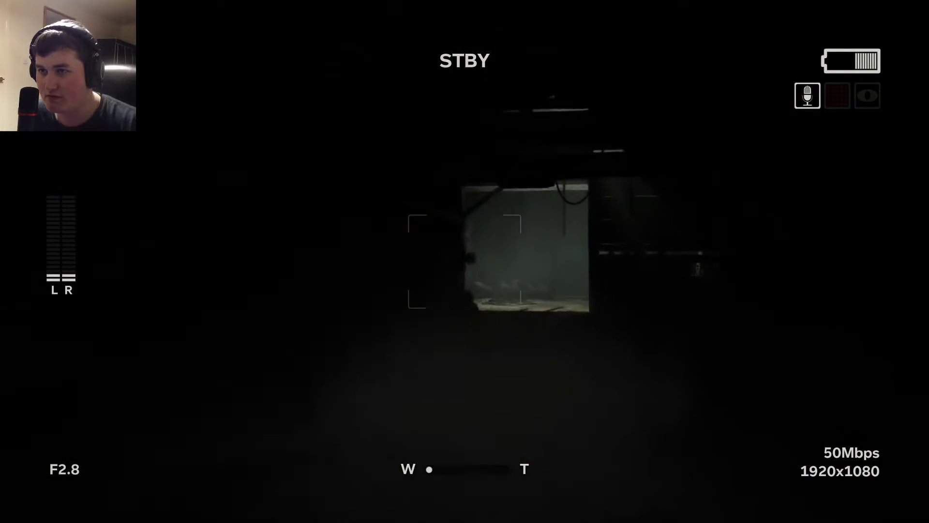
# - Scan the dark shed with night vision and go through the lit opening into the room
pyautogui.press('w')
pyautogui.press('w')
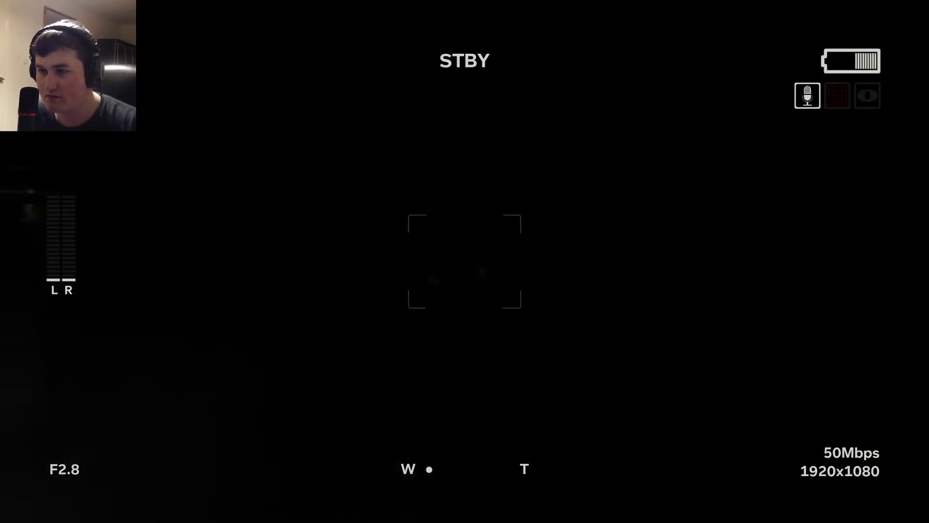
pyautogui.press('f')
pyautogui.press('w')
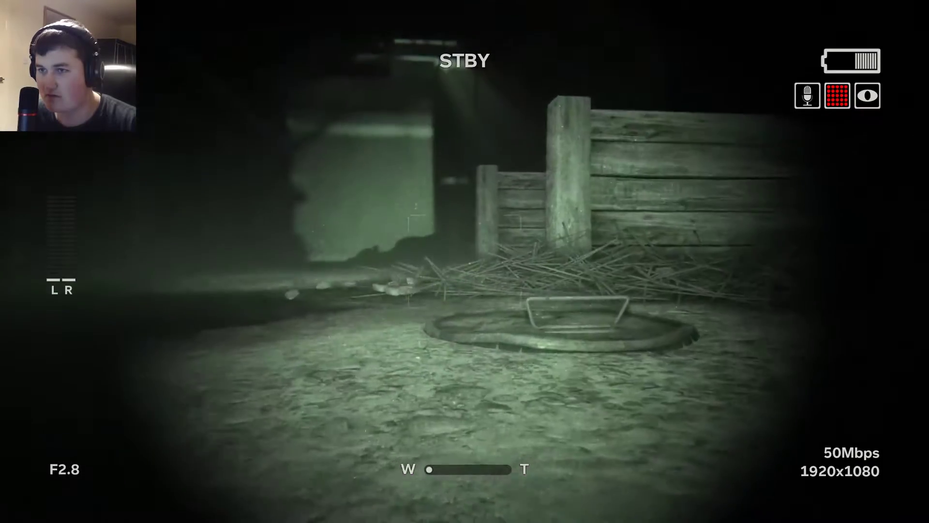
pyautogui.press('f')
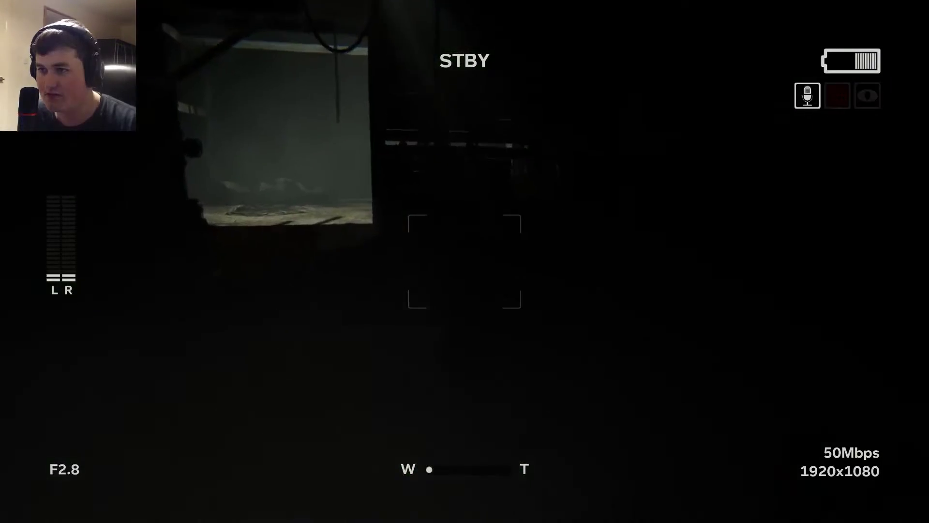
pyautogui.press('w')
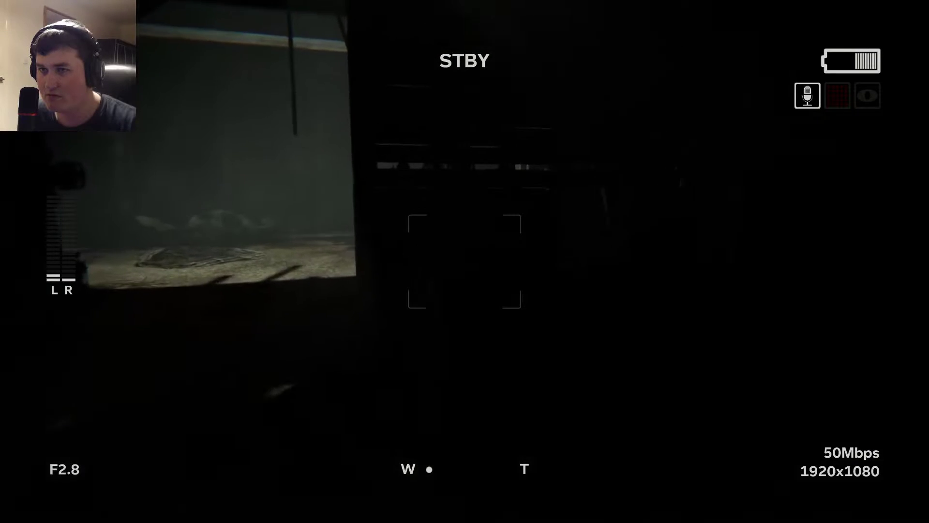
pyautogui.press('w')
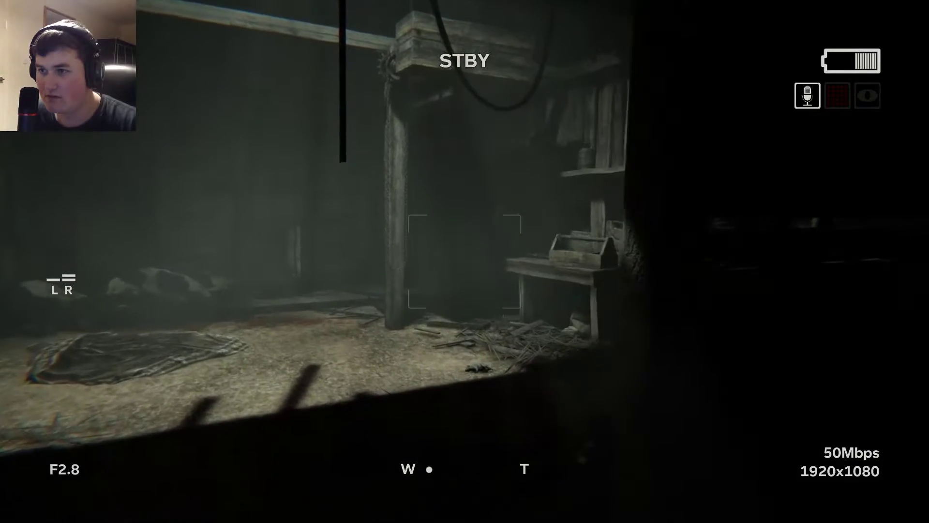
pyautogui.press('w')
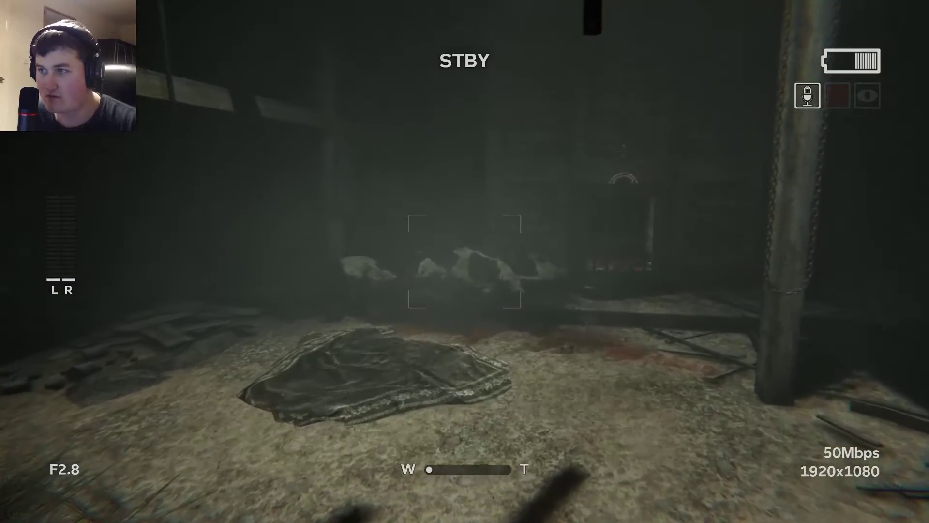
# - Pass the workbench and pillar to the barred cage gate and try to open it
pyautogui.press('w')
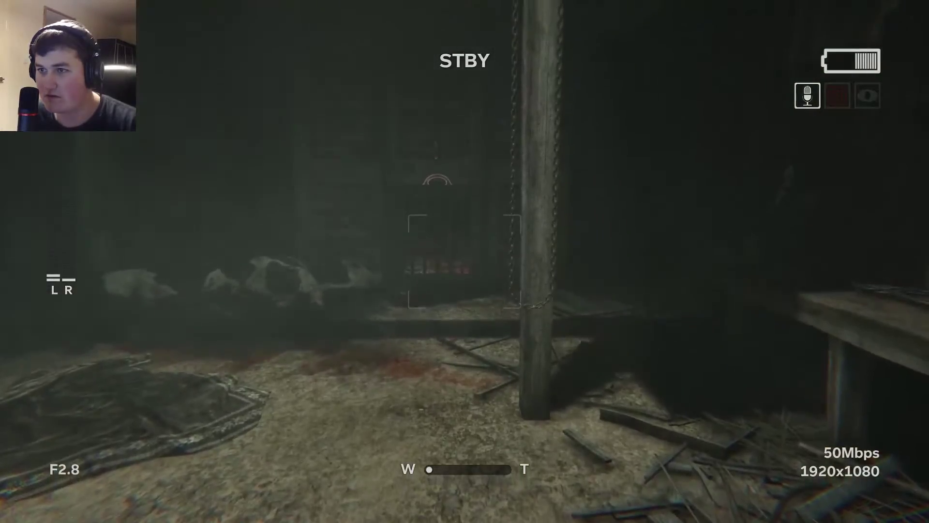
pyautogui.press('w')
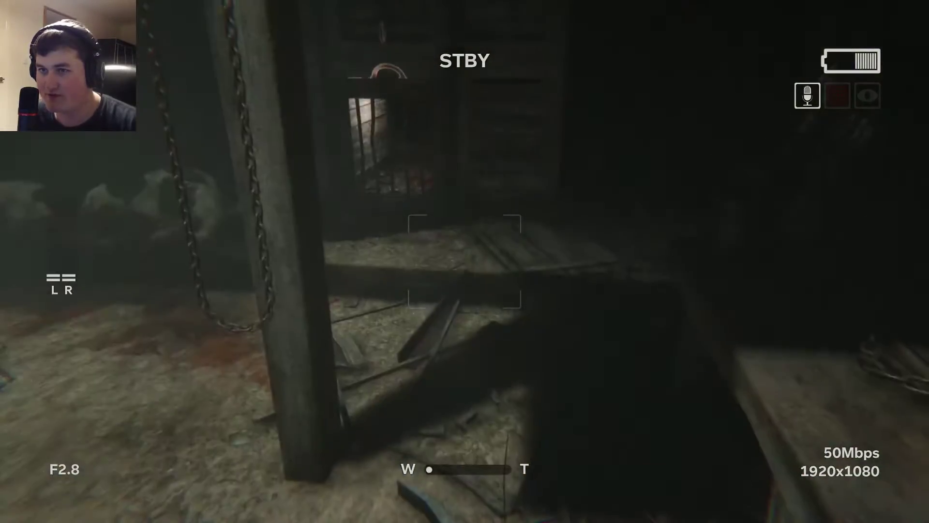
pyautogui.press('w')
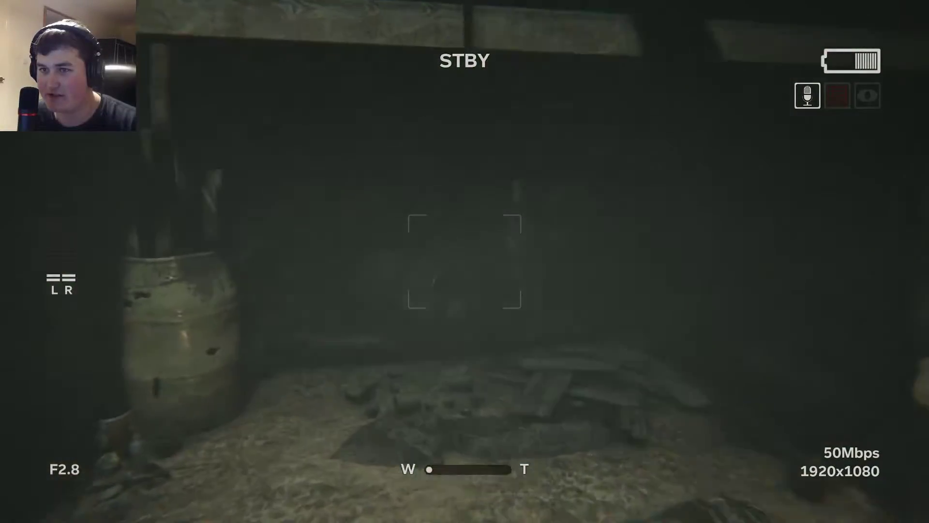
pyautogui.press('w')
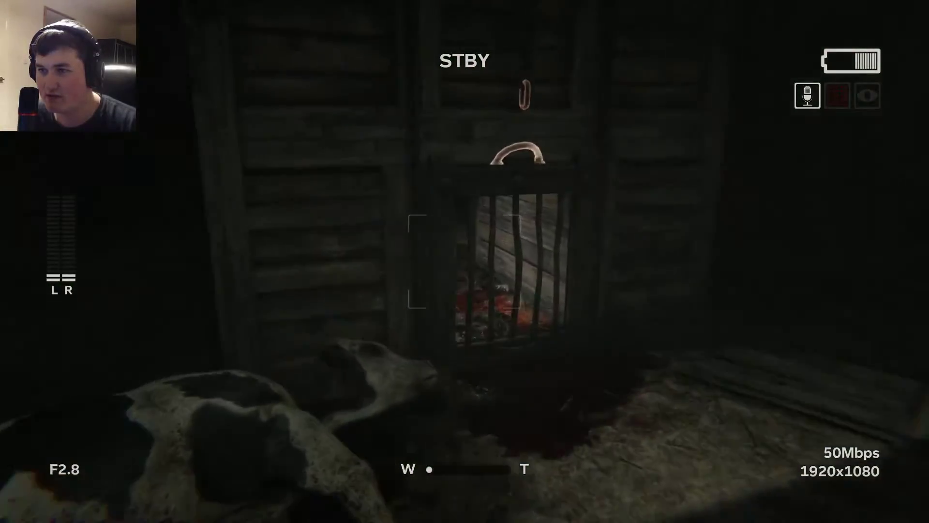
pyautogui.press('w')
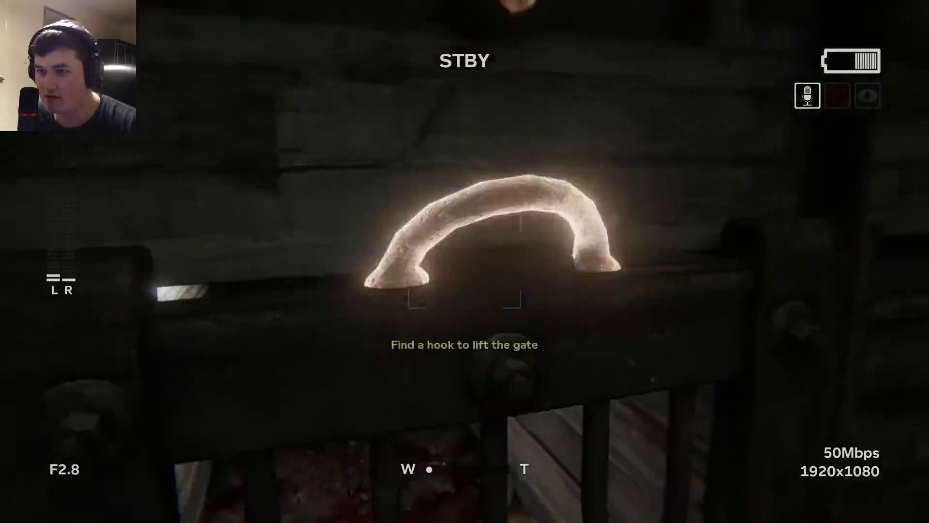
pyautogui.press('w')
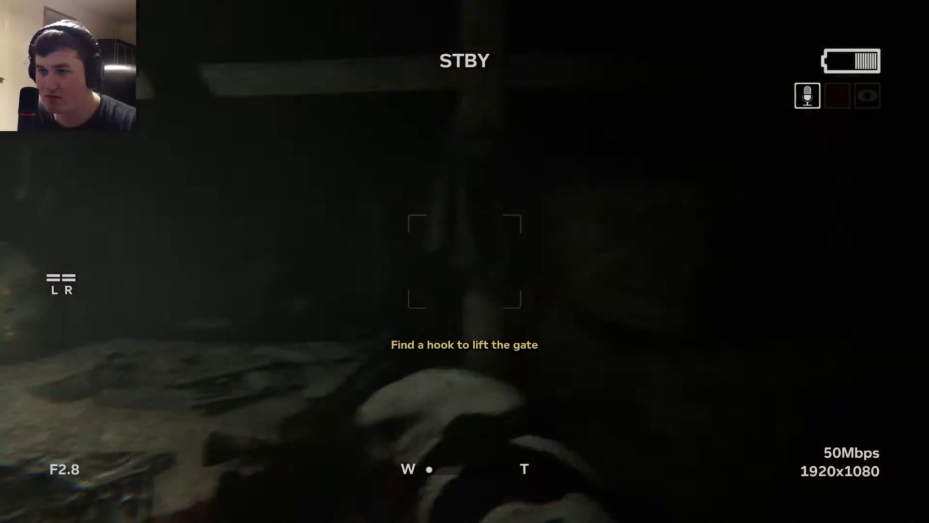
pyautogui.press('w')
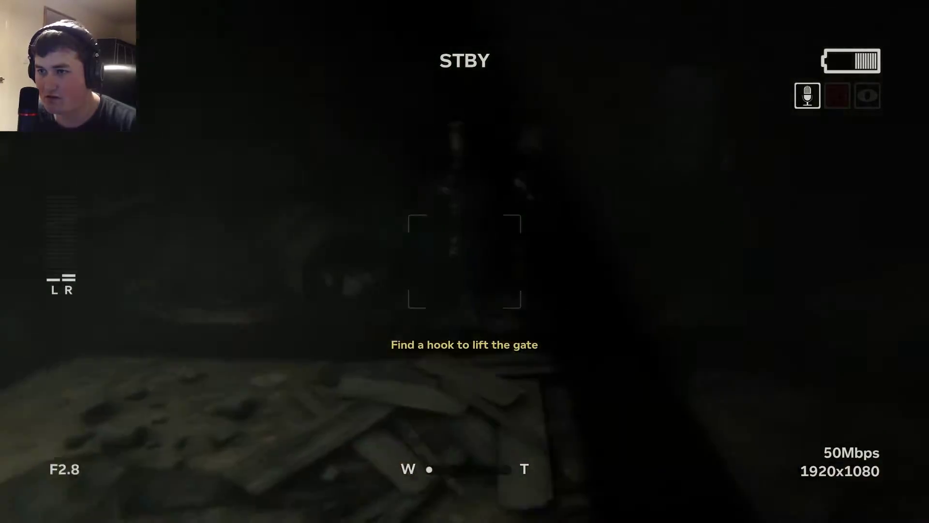
# - Search the barn with night vision past the mesh gate, hay corner and shelves
pyautogui.press('f')
pyautogui.press('w')
pyautogui.press('w')
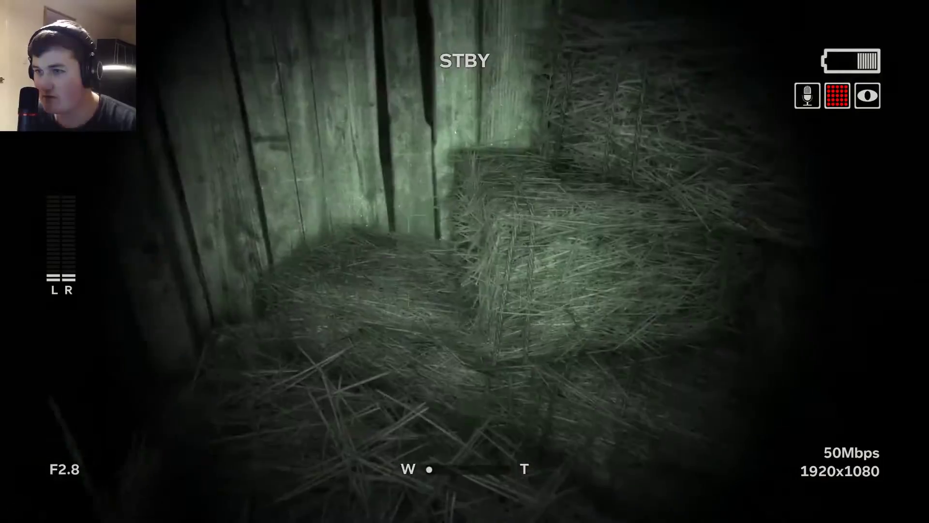
pyautogui.press('w')
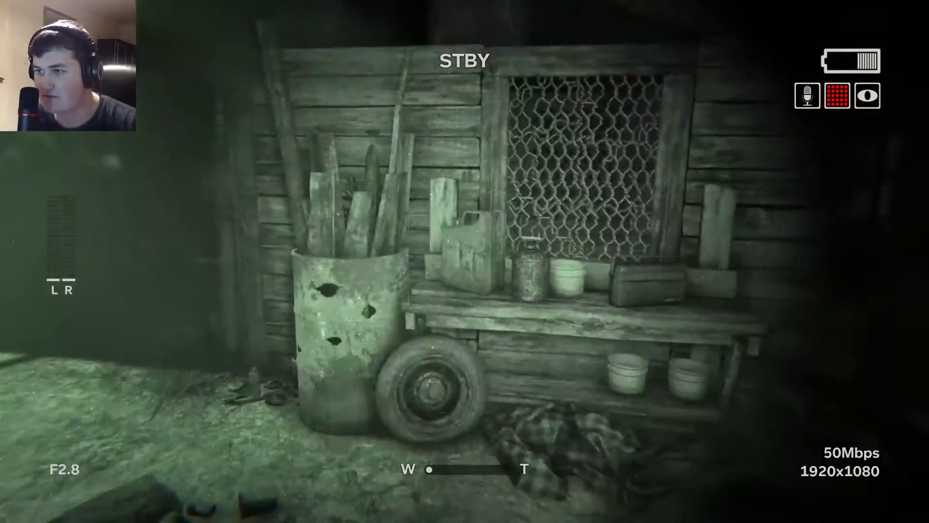
pyautogui.press('w')
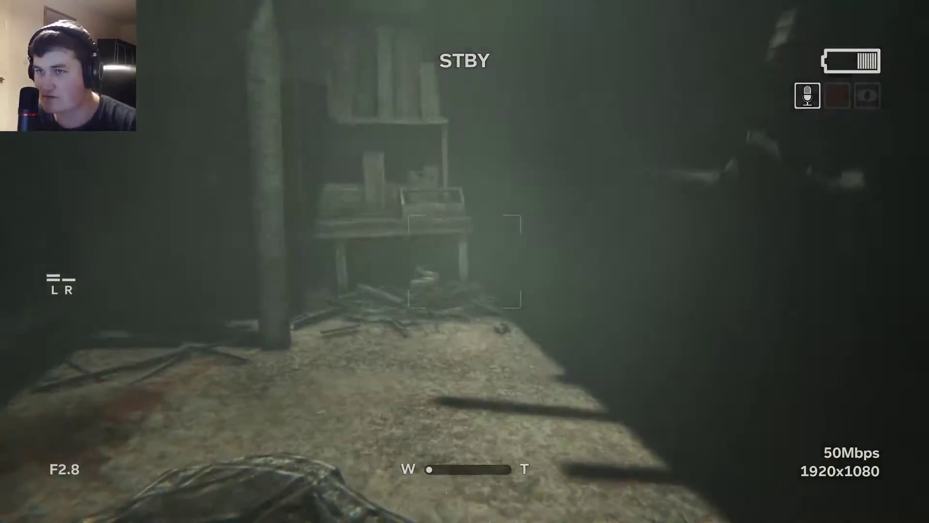
pyautogui.press('w')
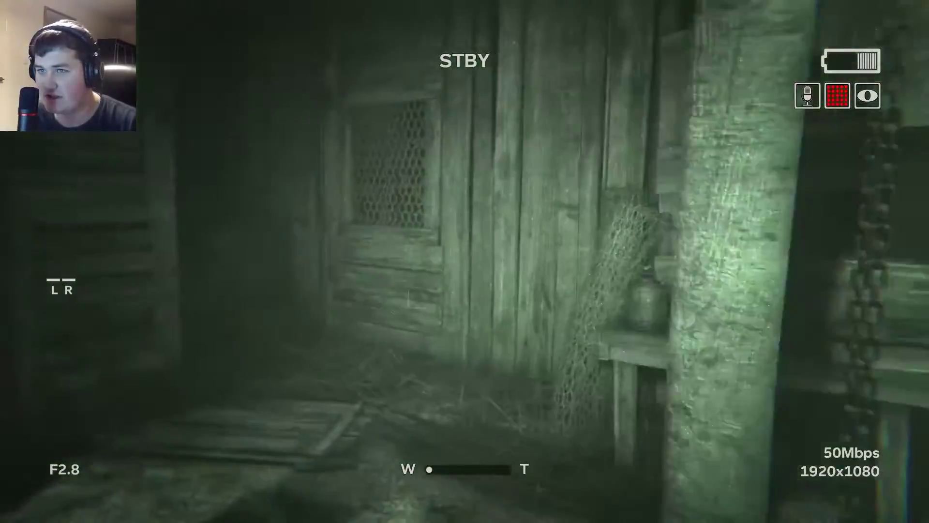
pyautogui.press('w')
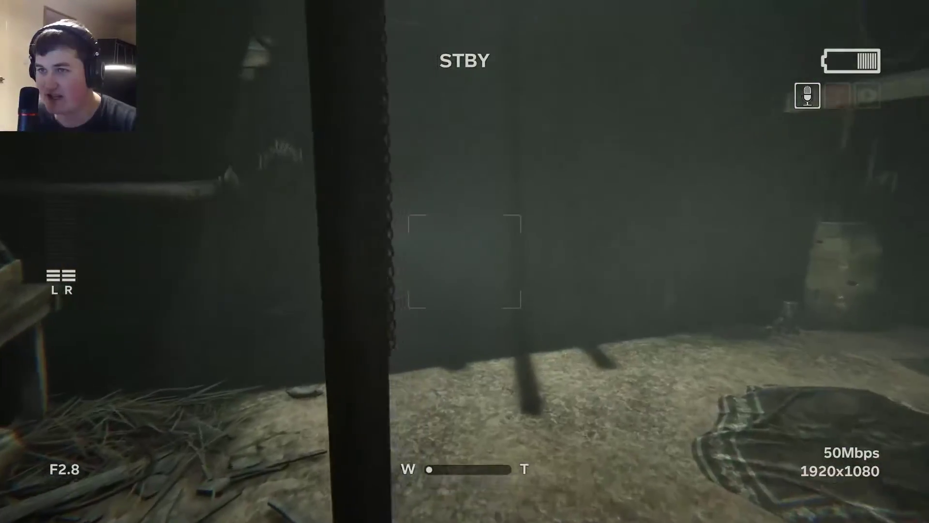
pyautogui.press('f')
# - Check the stalls past the dead cow, toward the tub and raised platform
pyautogui.press('w')
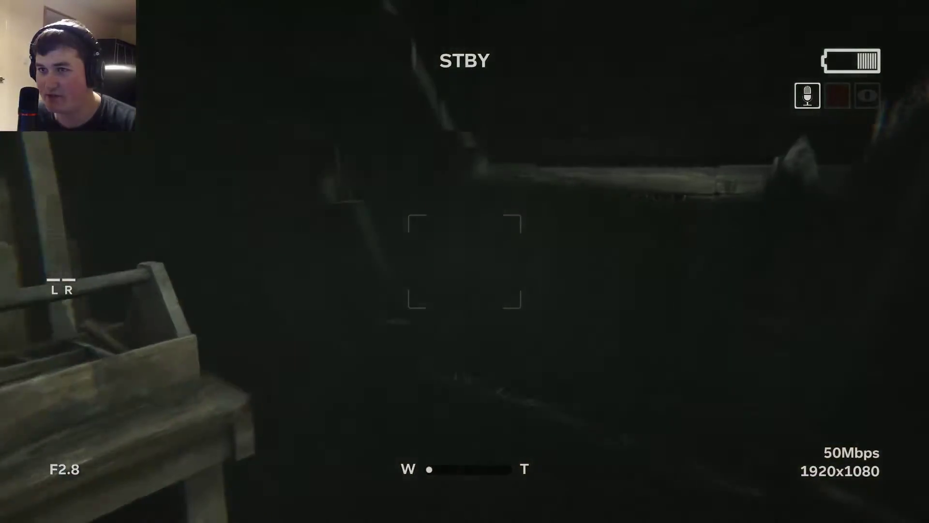
pyautogui.press('w')
pyautogui.press('f')
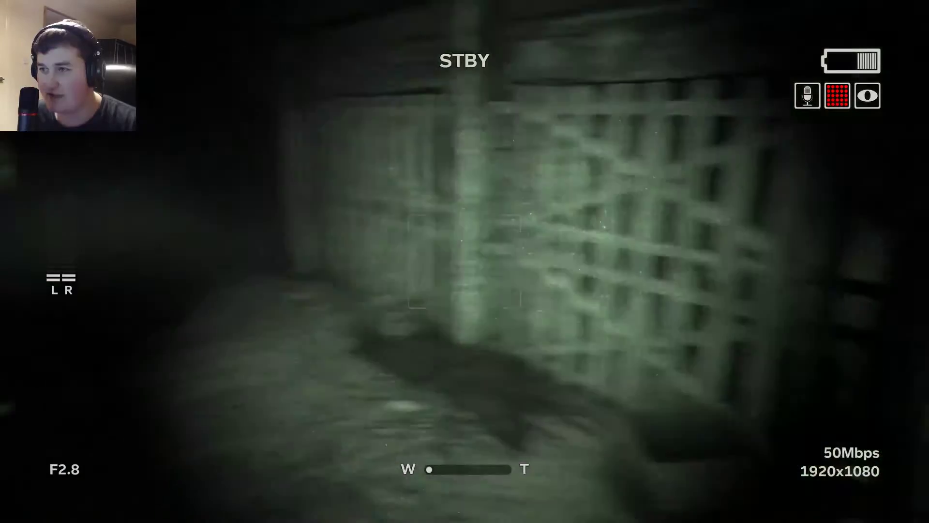
pyautogui.press('w')
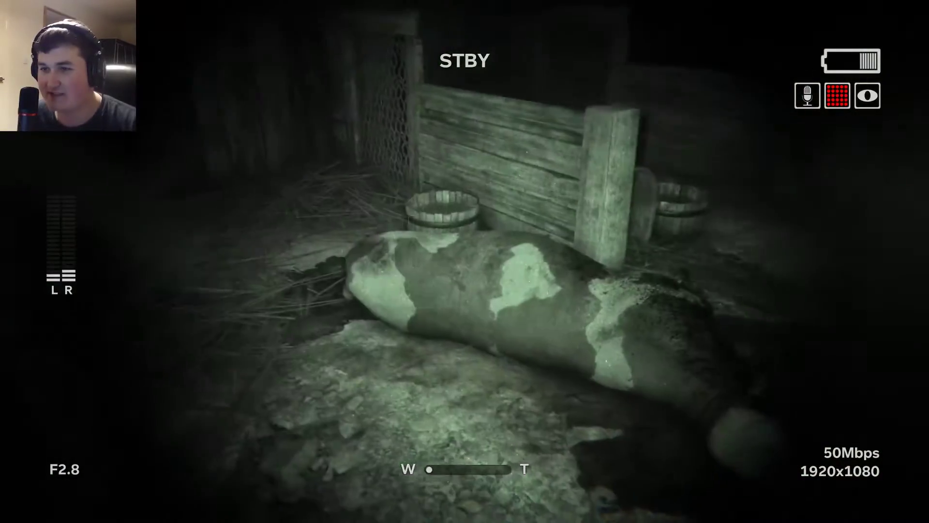
pyautogui.press('w')
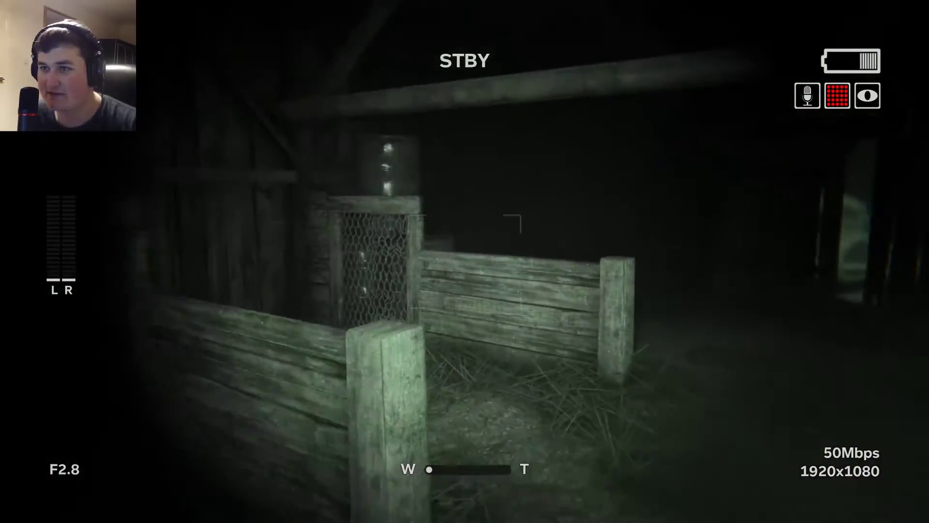
pyautogui.press('w')
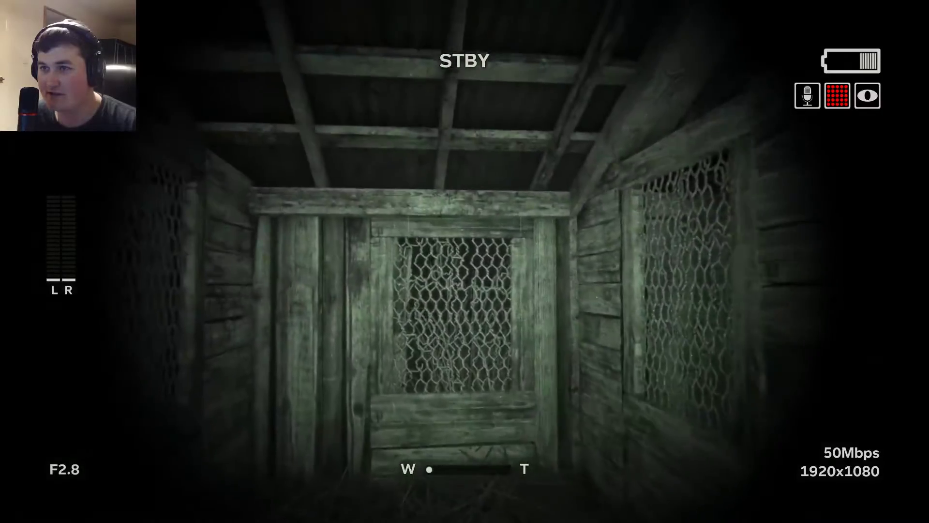
pyautogui.press('w')
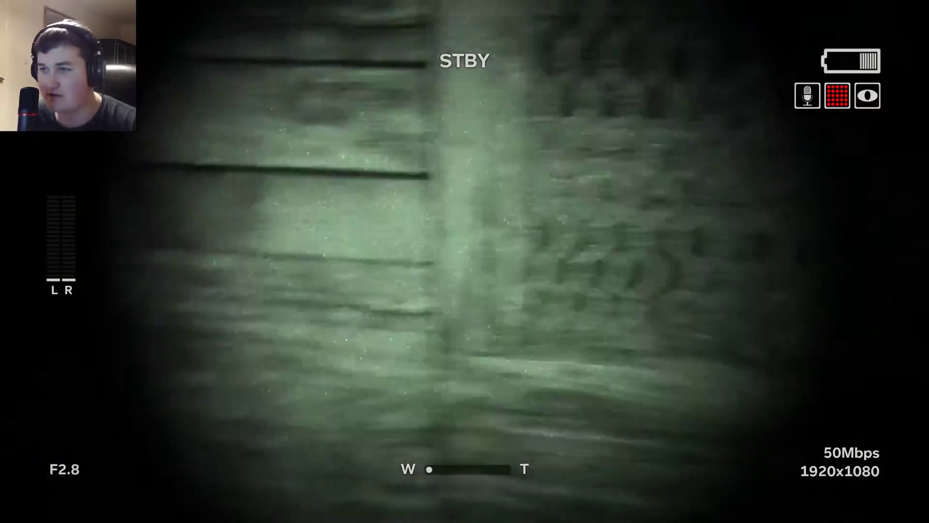
pyautogui.press('w')
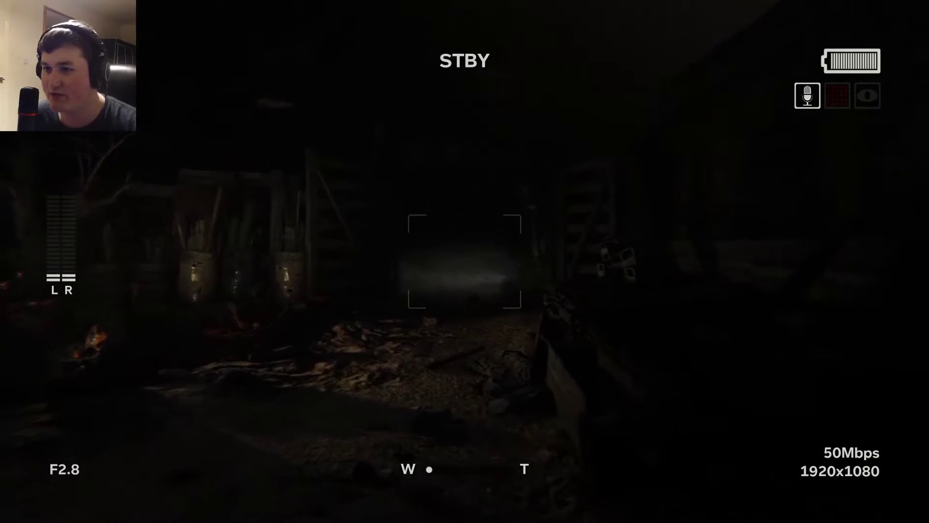
# - Flick night vision on and off to glimpse the dark barn interior
pyautogui.press('f')
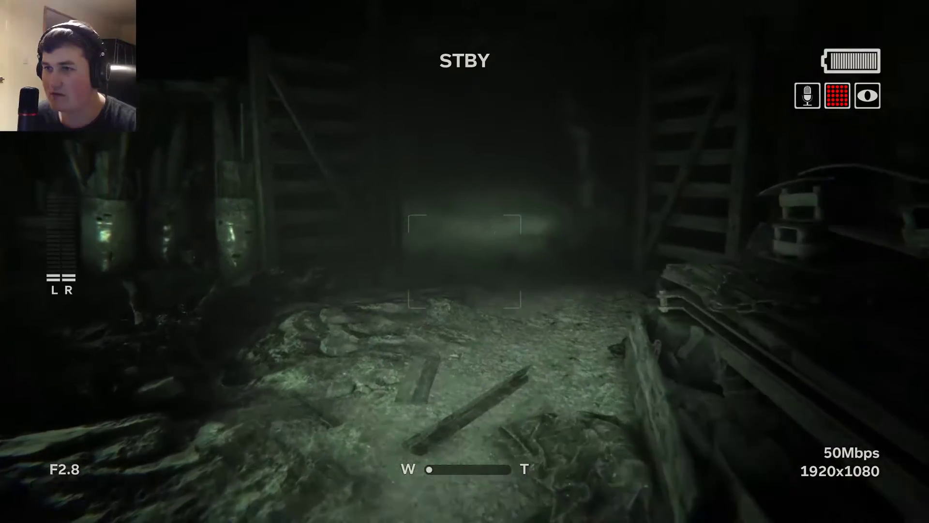
pyautogui.press('f')
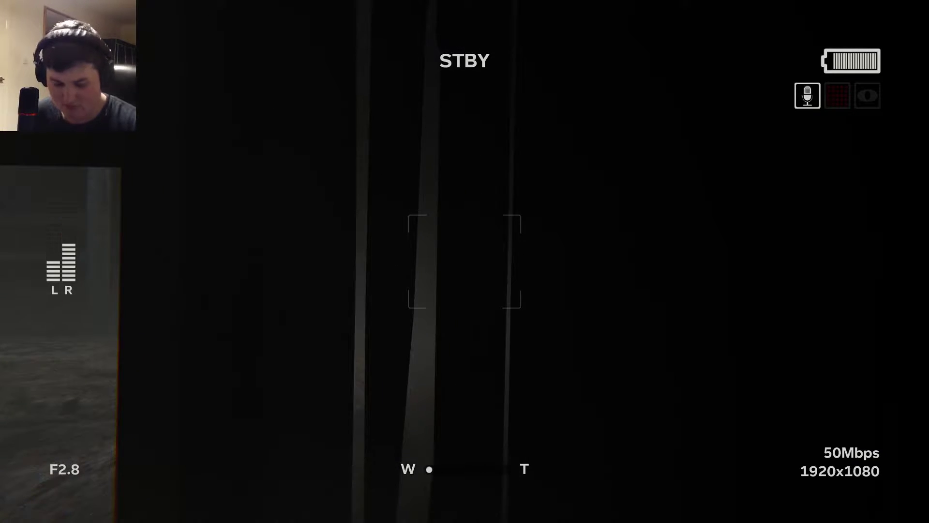
# - Flick night vision on and off twice to check the wooden wall and outside ground
pyautogui.press('f')
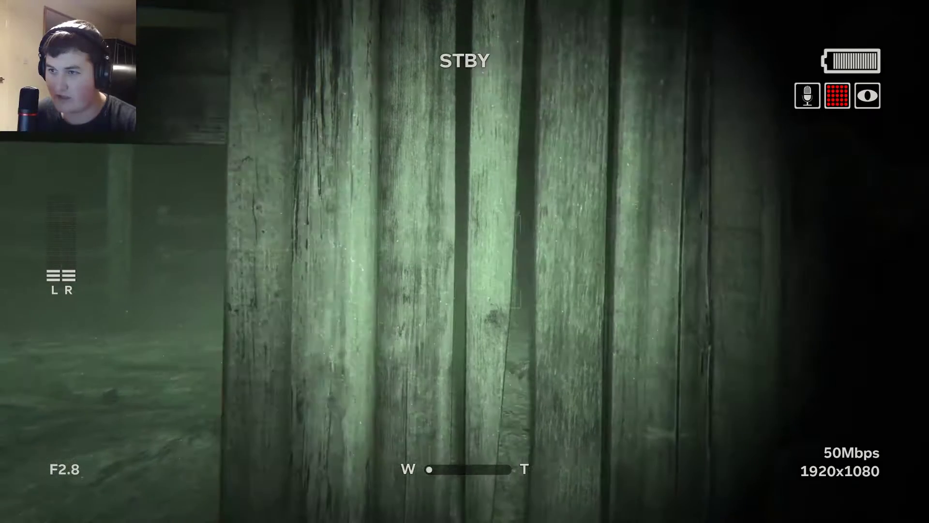
pyautogui.press('f')
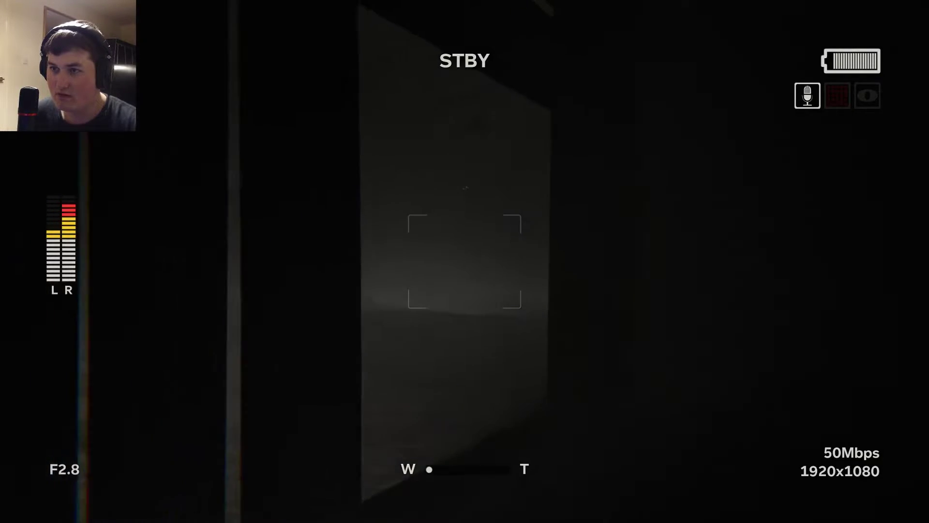
pyautogui.press('f')
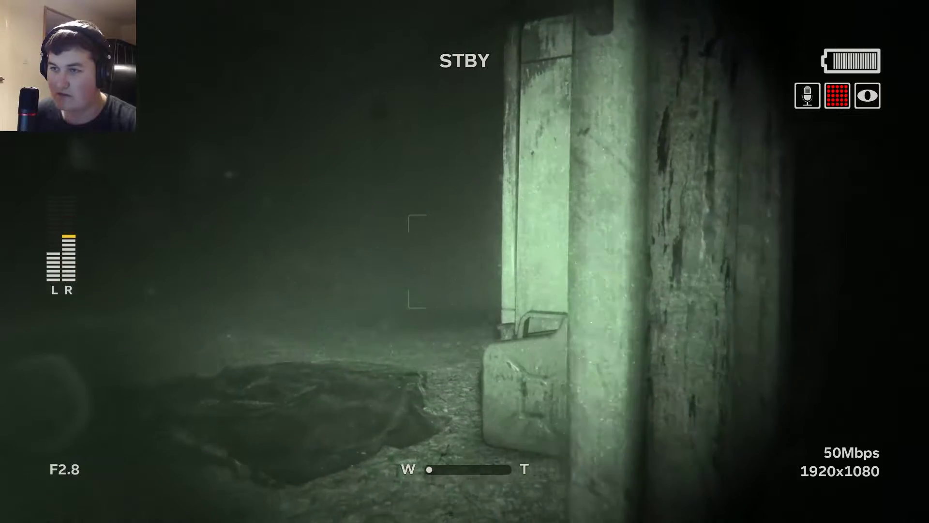
pyautogui.press('f')
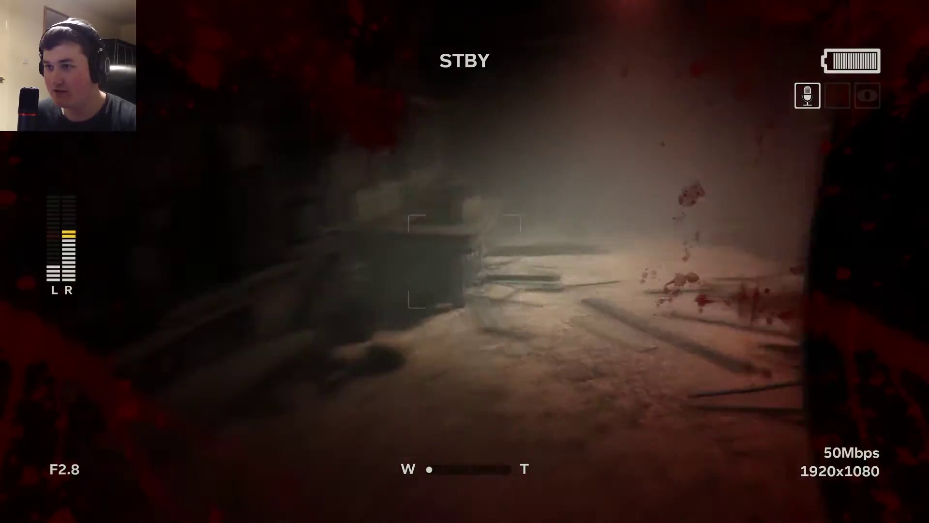
# - Switch on night vision to see the escape path ahead
pyautogui.press('f')
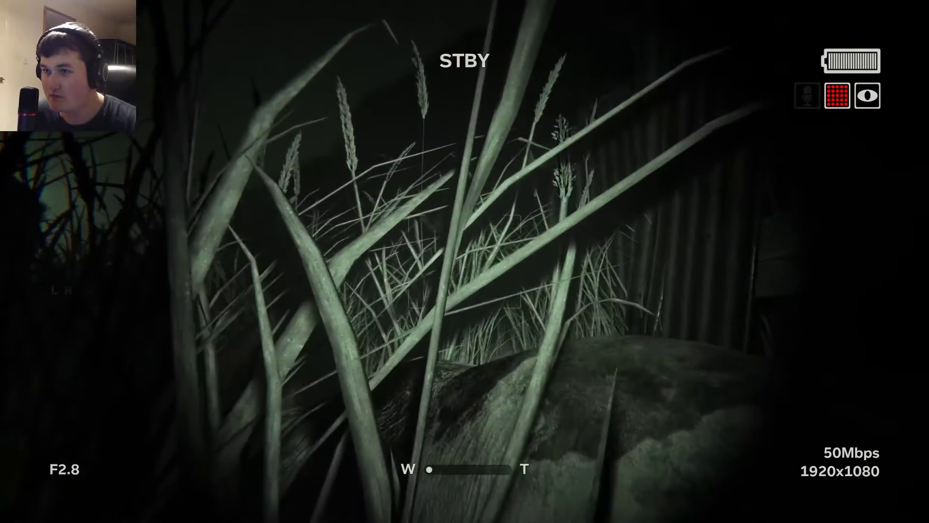
pyautogui.press('f')
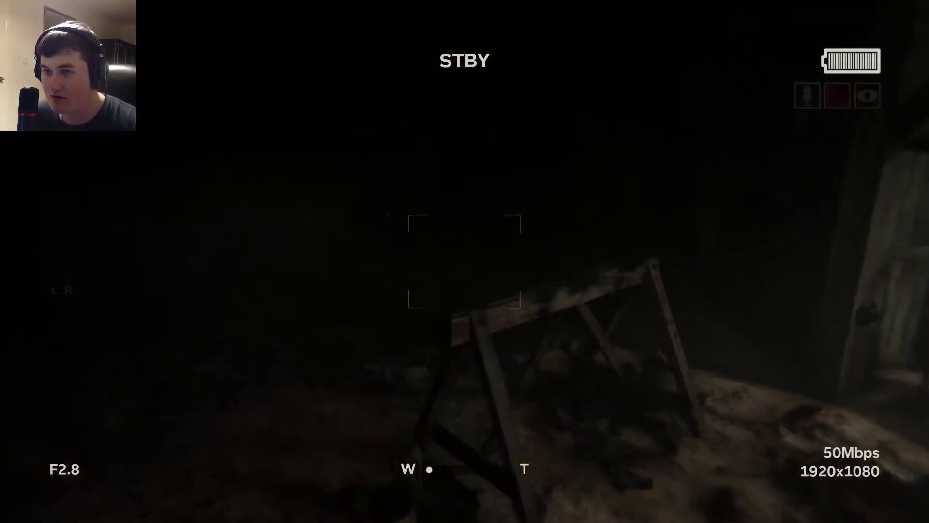
# - Check the shed with camcorder night vision, switch it off, then re-enable it in the field
pyautogui.press('f')
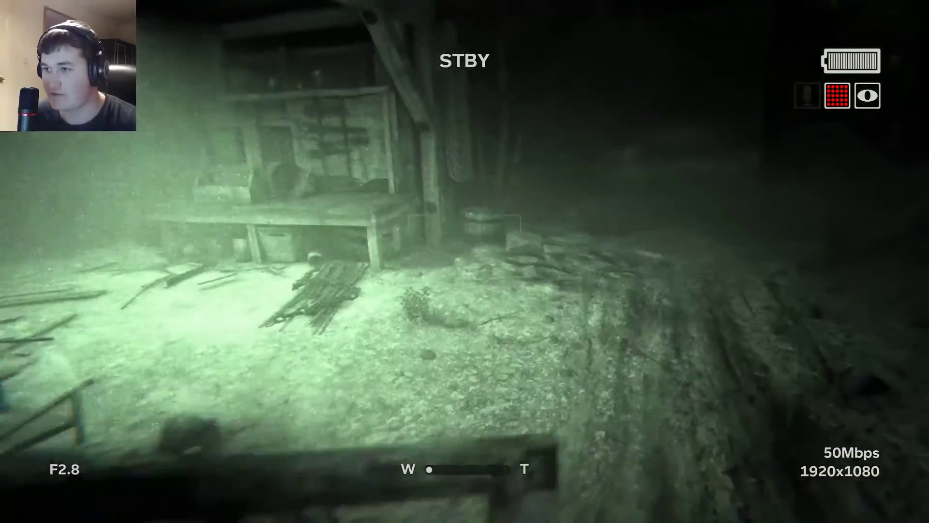
pyautogui.press('f')
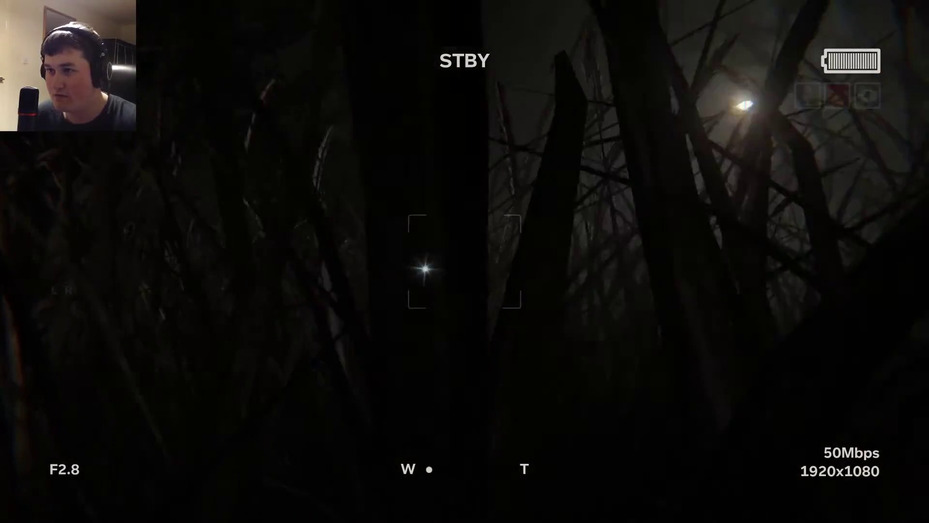
pyautogui.press('f')
pyautogui.press('f')
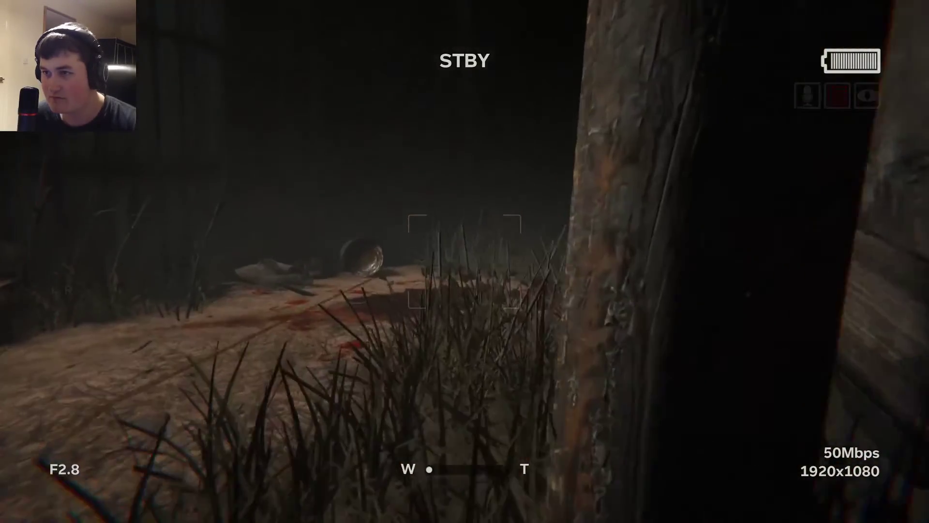
# - Flick night vision on briefly to inspect the barn passage, then back off
pyautogui.press('f')
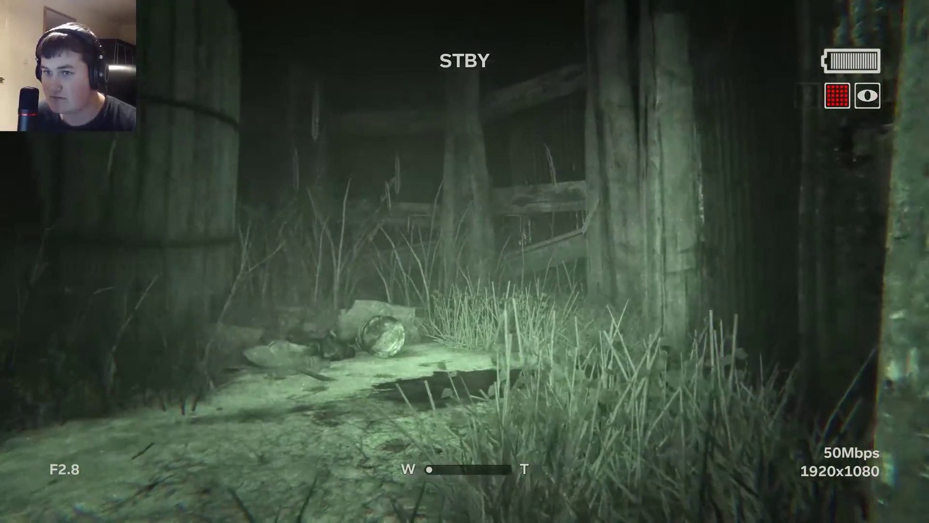
pyautogui.press('f')
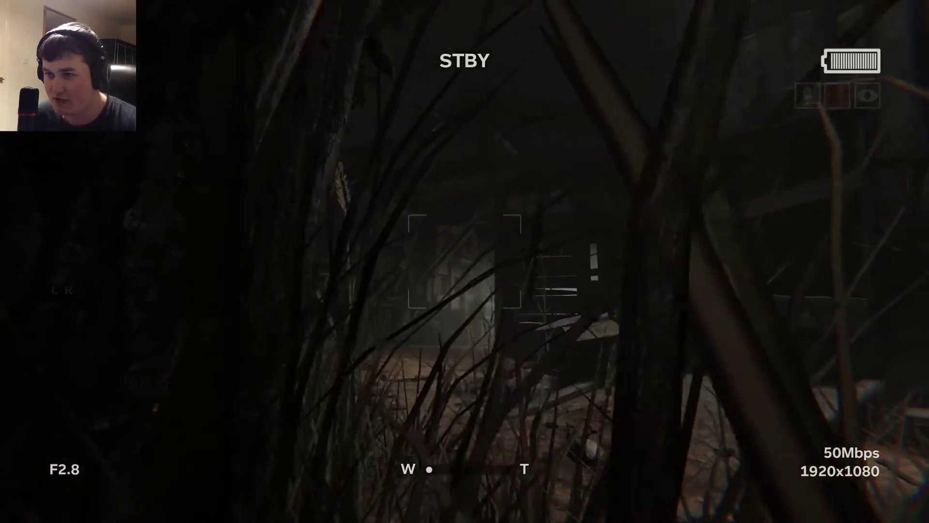
# - Creep through the grass toward the buildings and take cover behind the pillar
pyautogui.press('w')
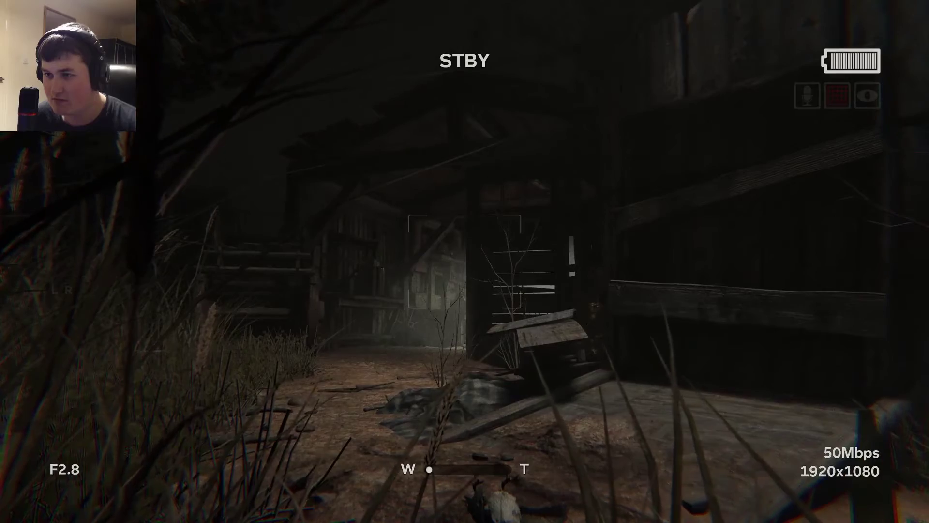
pyautogui.press('w')
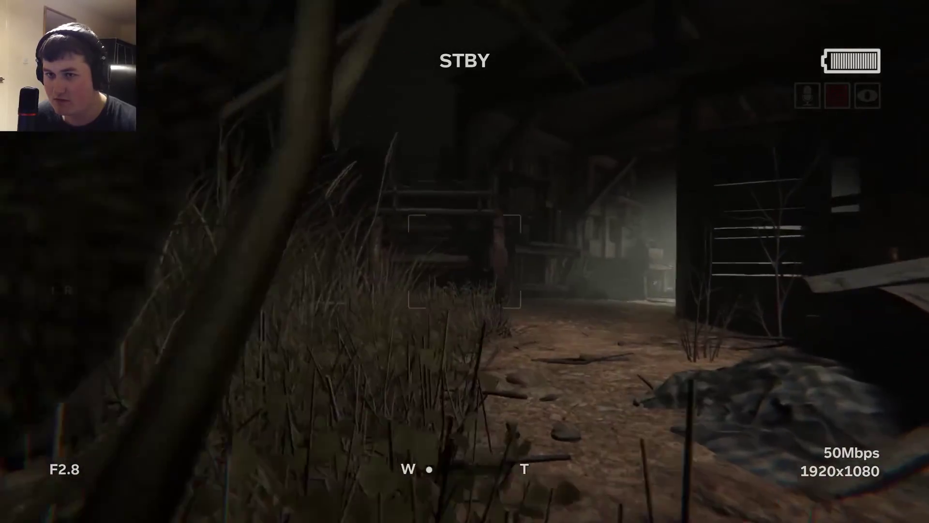
pyautogui.press('w')
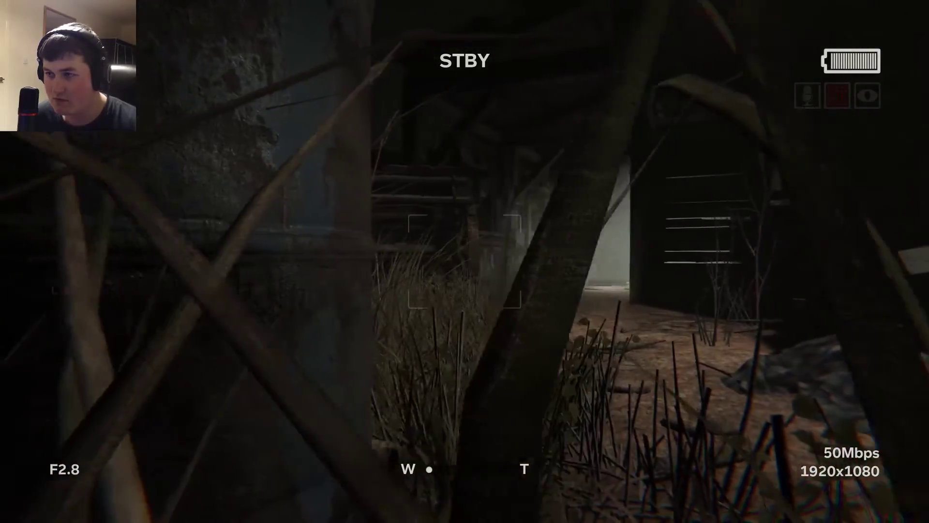
pyautogui.press('w')
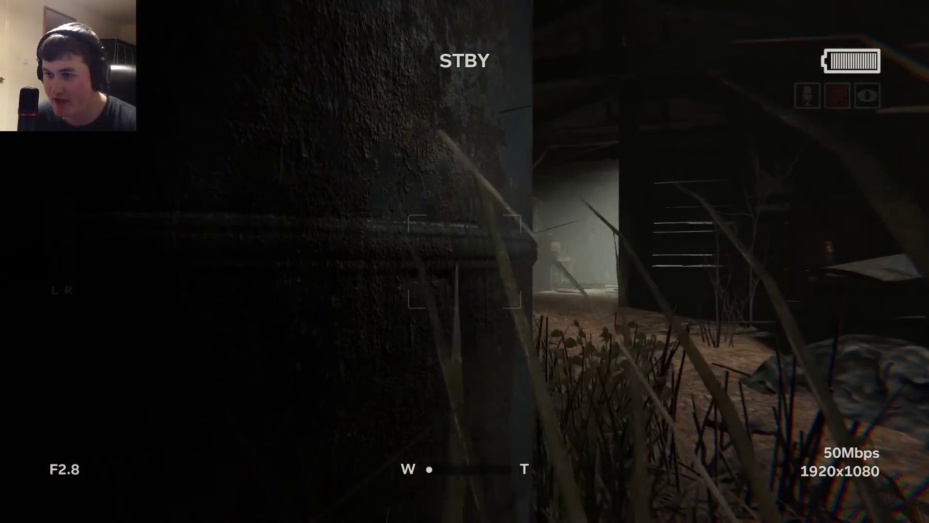
# - Peek at the pale stalker in the doorway, then slip past the pillar and wagon into the barn
pyautogui.press('w')
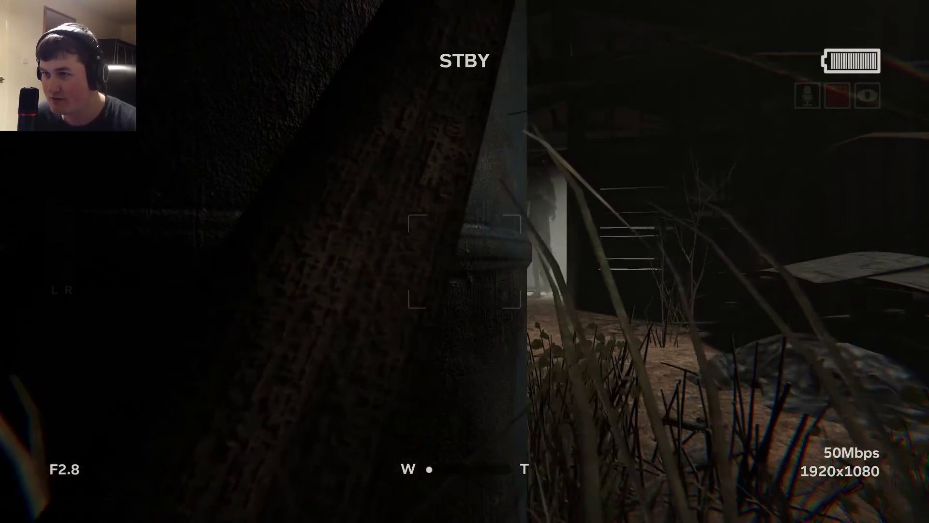
pyautogui.press('w')
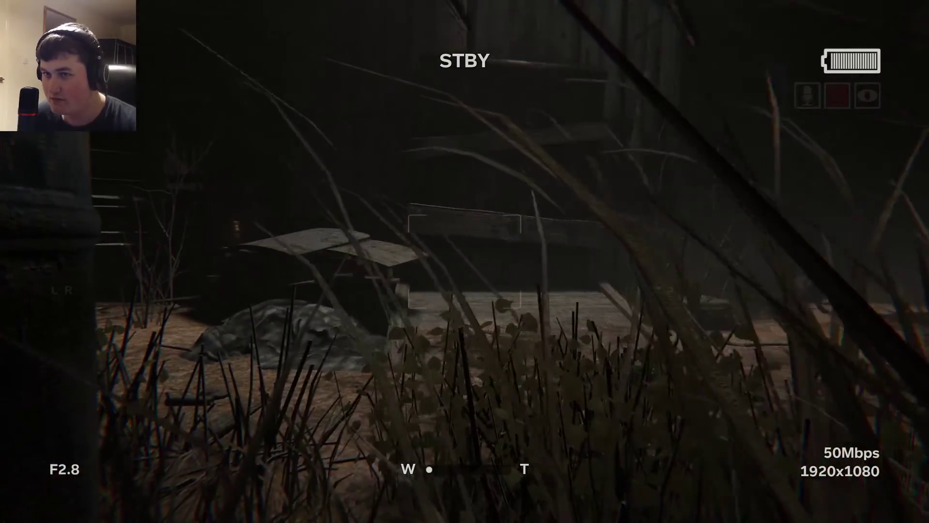
pyautogui.press('w')
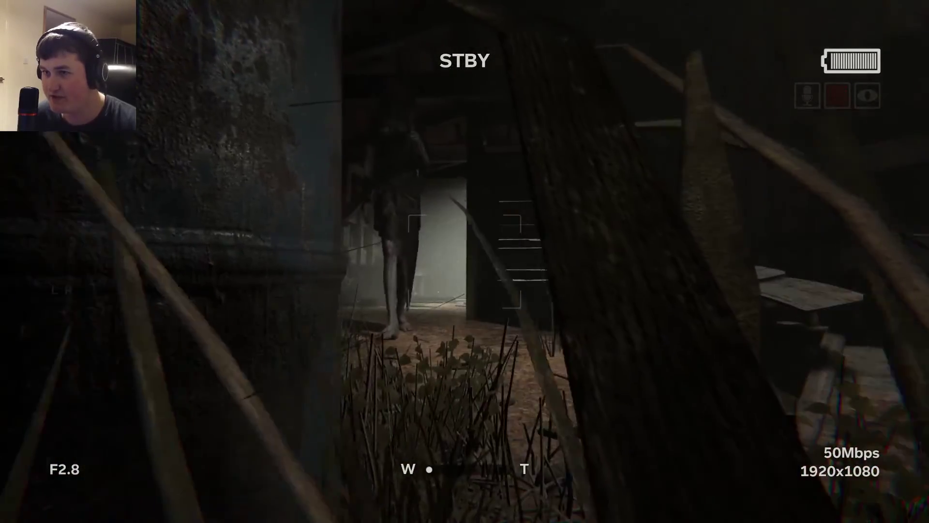
pyautogui.press('w')
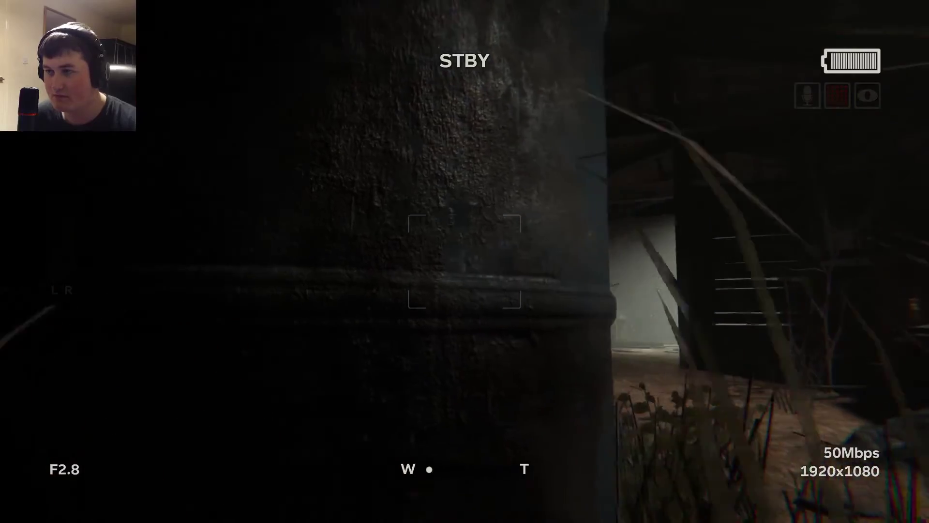
pyautogui.press('w')
pyautogui.press('w')
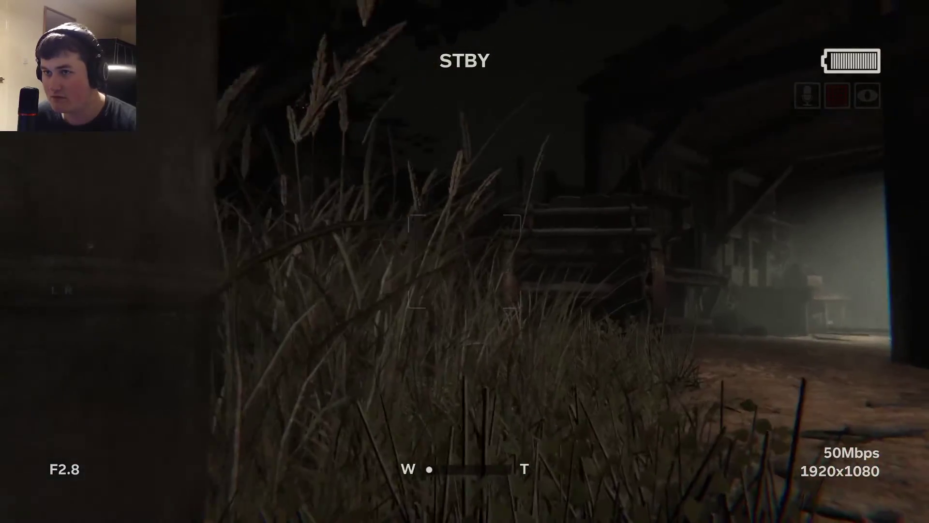
pyautogui.press('w')
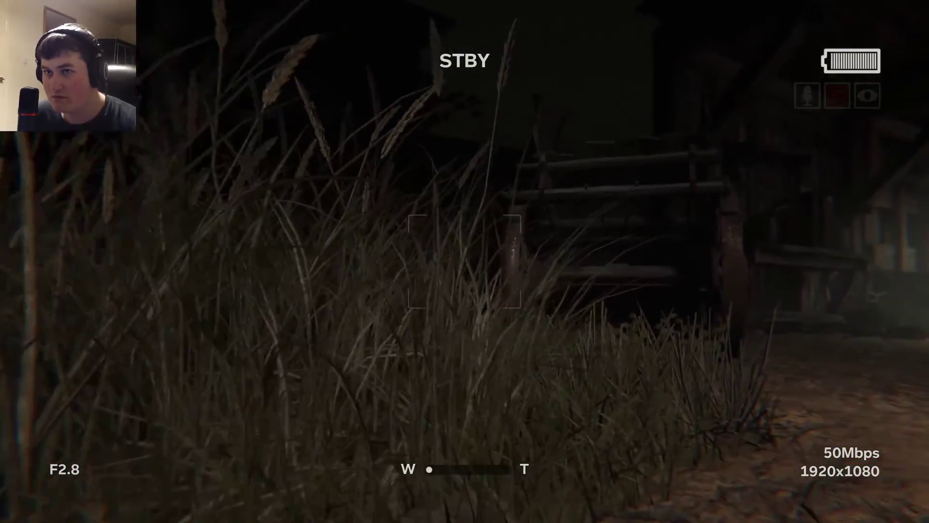
pyautogui.press('w')
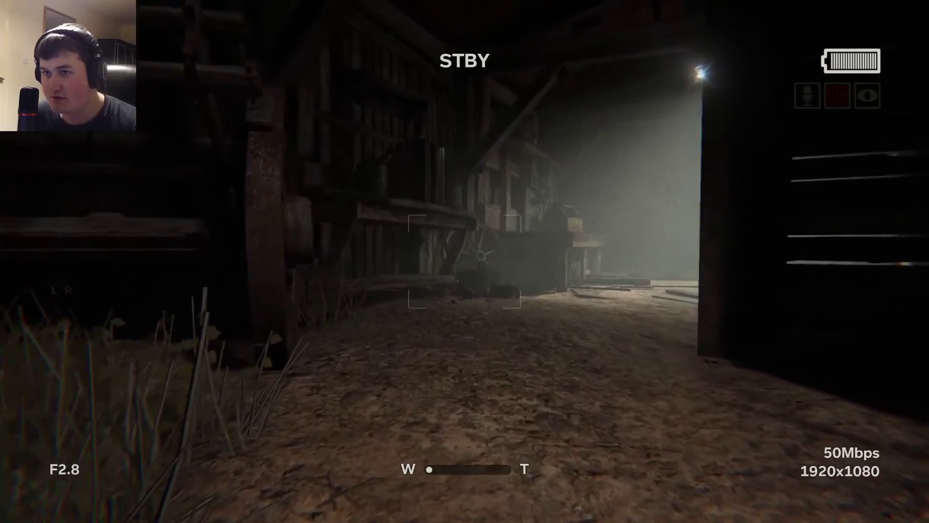
# - Walk deeper into the foggy barn past the planks and turn right toward the shelves and tank
pyautogui.press('w')
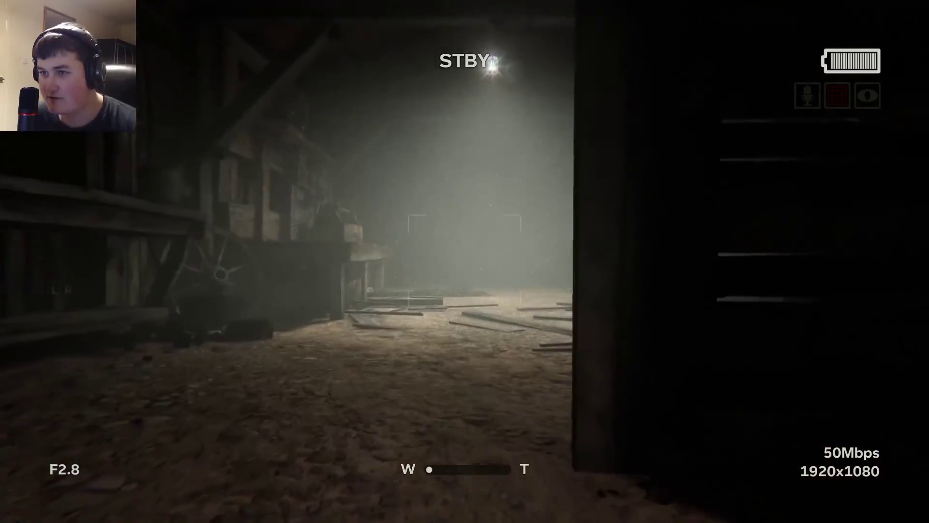
pyautogui.press('w')
pyautogui.press('w')
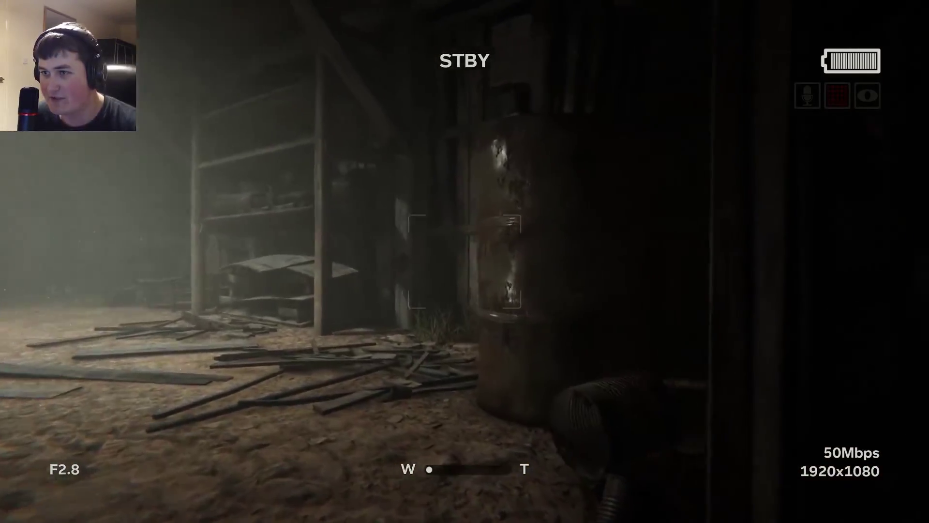
pyautogui.press('w')
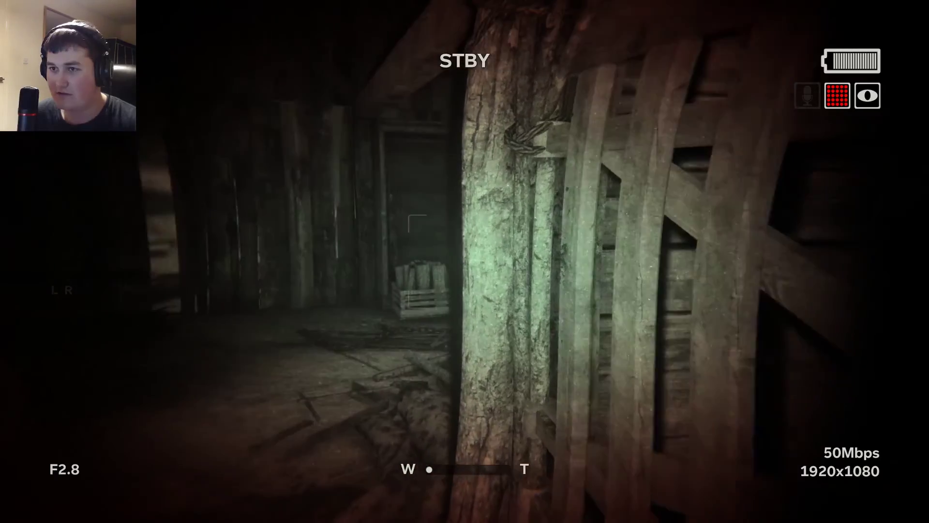
pyautogui.press('f')
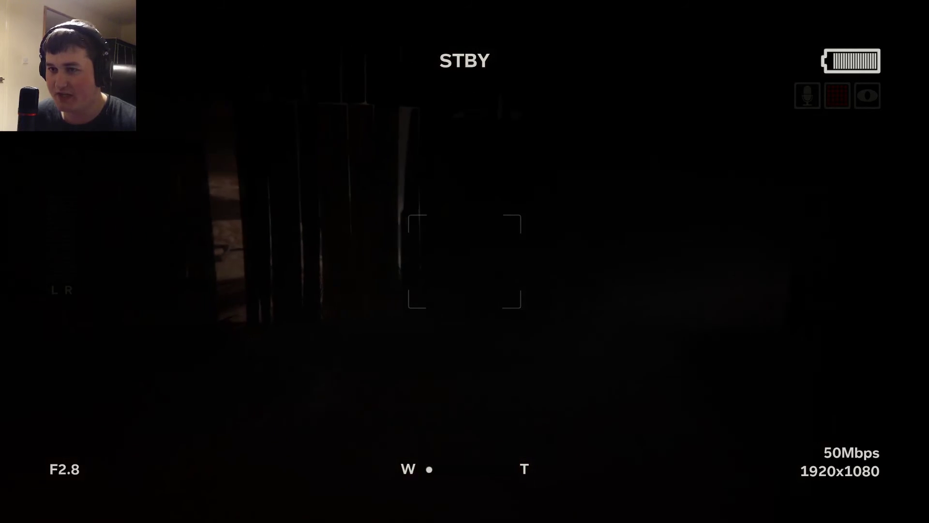